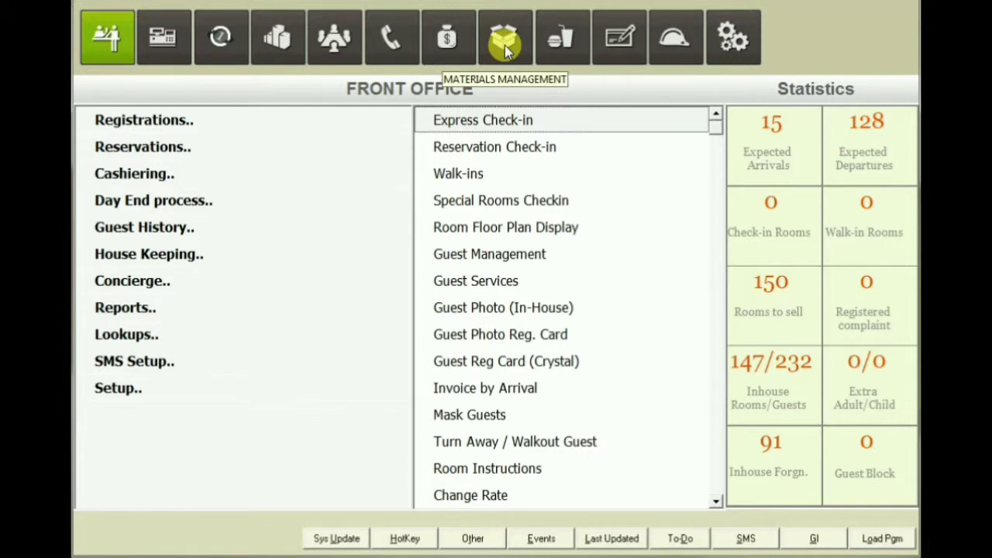
- Open Indent Entries from the daily entries of Materials Management and dismiss the test mode notice
{"action": "left_click", "coordinate": [505, 51]}
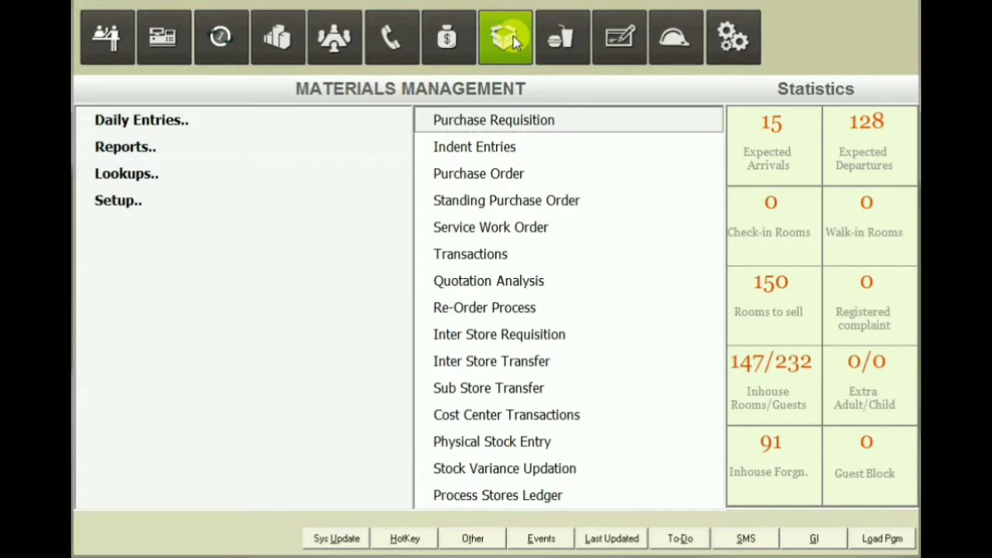
{"action": "left_click", "coordinate": [149, 128]}
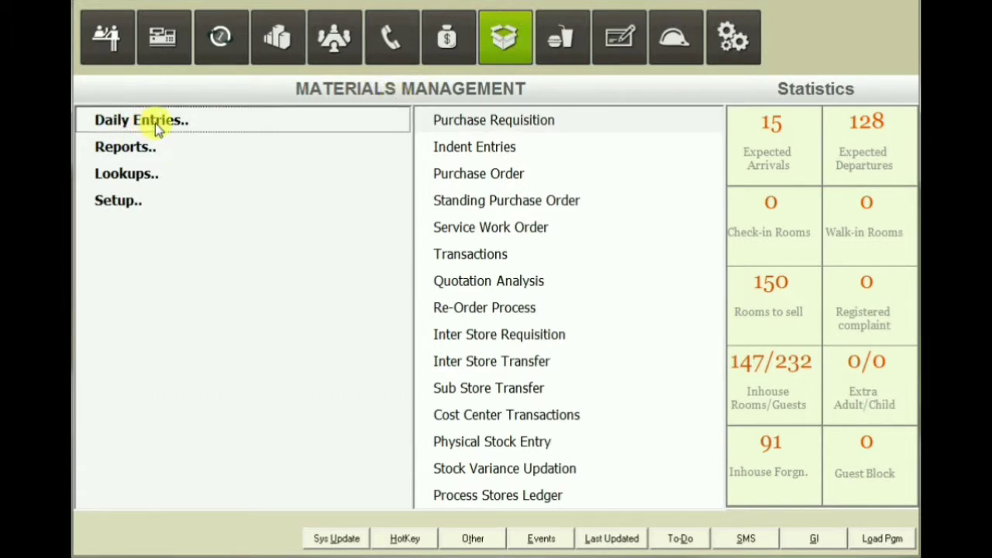
{"action": "left_click", "coordinate": [459, 153]}
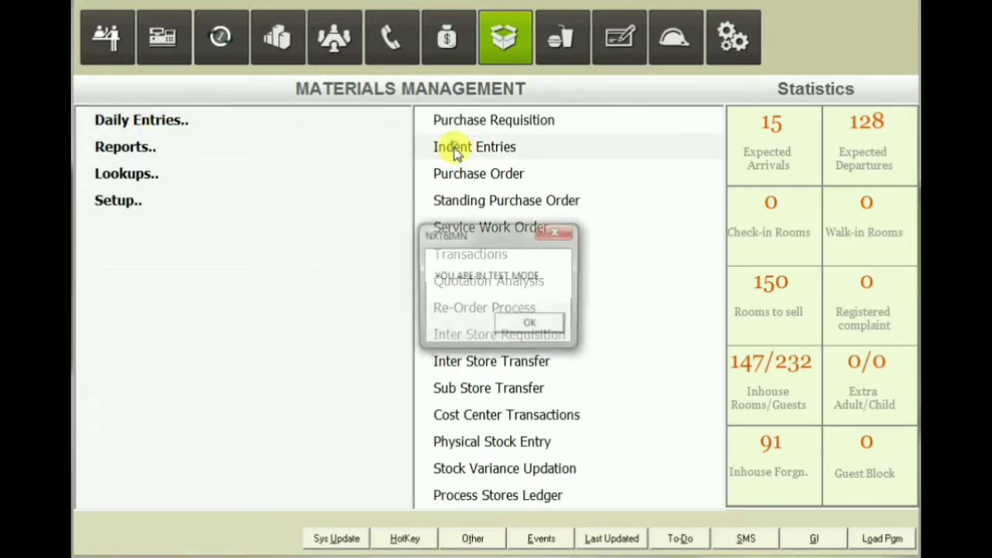
{"action": "left_click", "coordinate": [526, 321]}
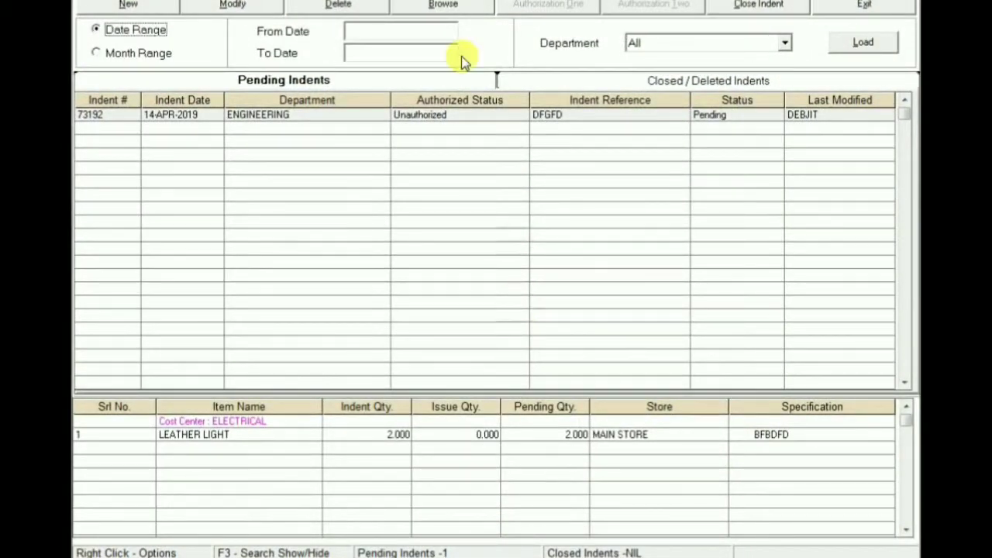
{"action": "left_click_drag", "start_coordinate": [408, 0], "coordinate": [404, 0]}
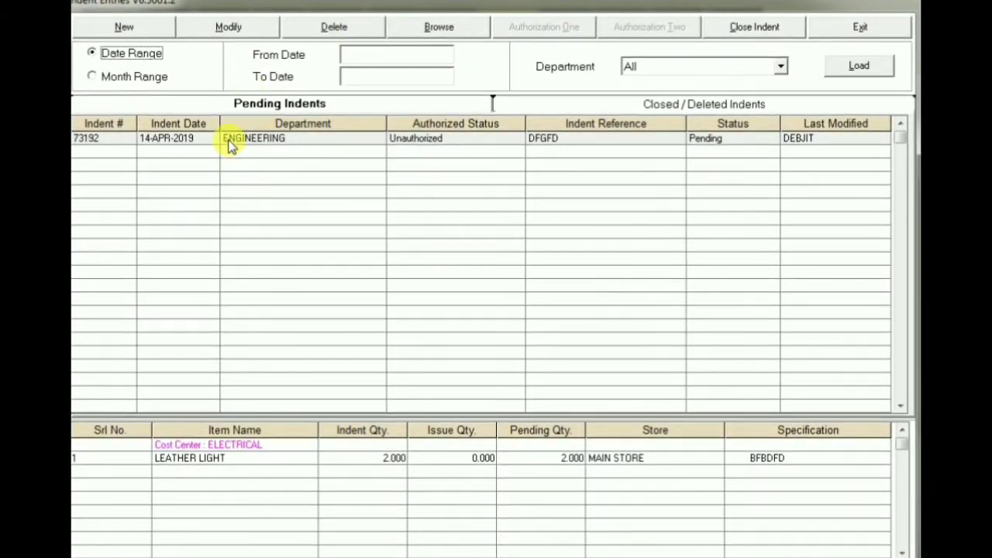
{"action": "left_click", "coordinate": [229, 144]}
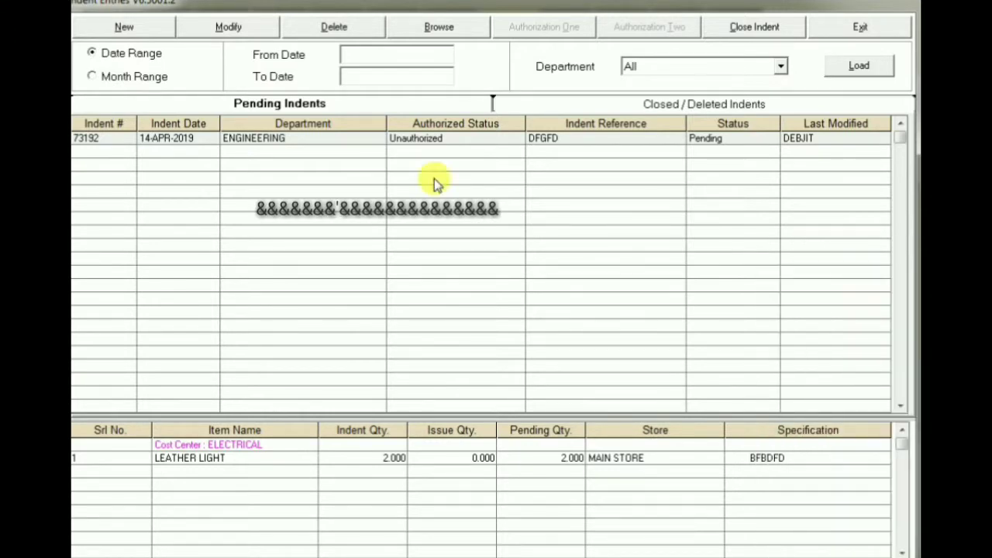
- Start a new indent with type Cost Center and store type Independent Store
{"action": "left_click", "coordinate": [122, 29]}
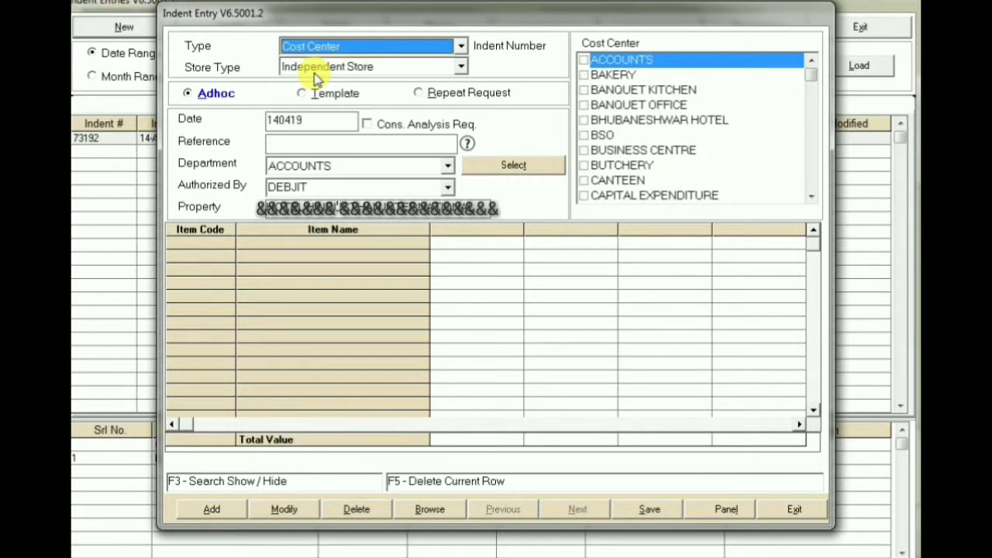
{"action": "left_click", "coordinate": [461, 46]}
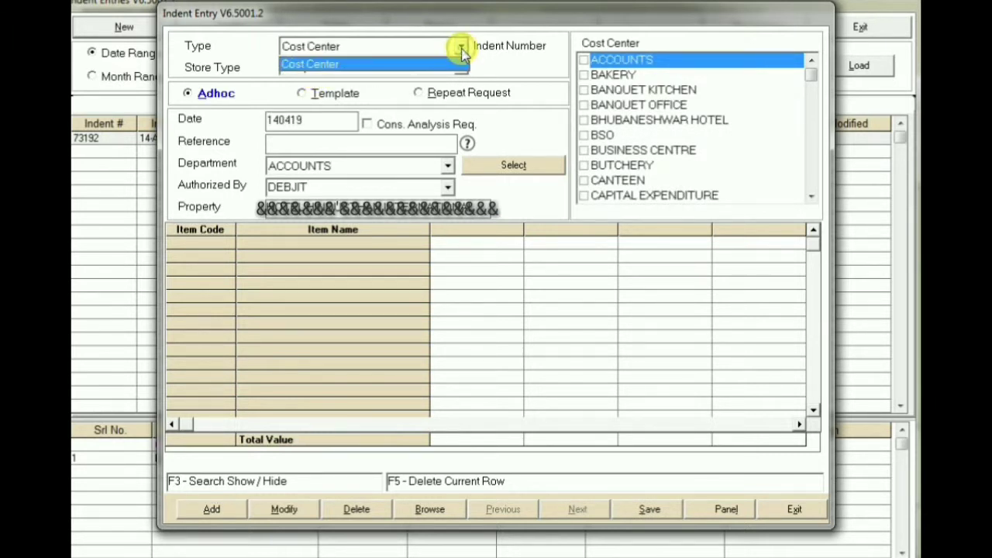
{"action": "left_click", "coordinate": [461, 46]}
{"action": "left_click", "coordinate": [462, 69]}
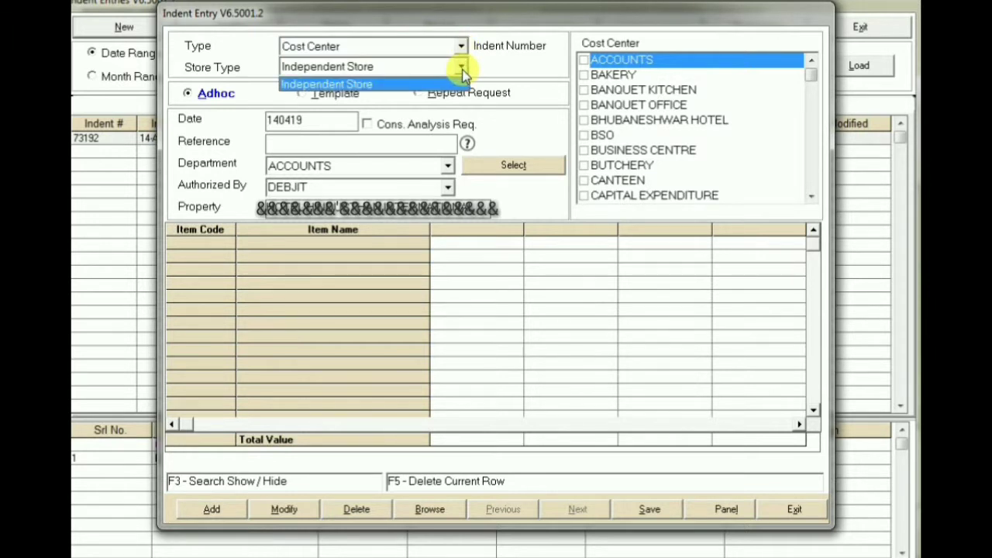
{"action": "left_click", "coordinate": [462, 69]}
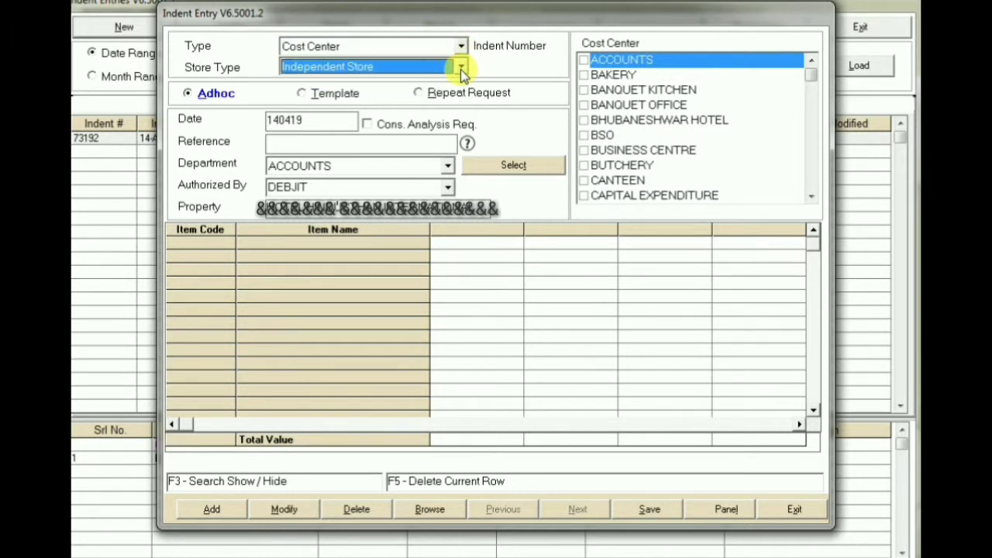
- Accept the indent's default date, enter the person's name as reference, and set the department to ENGINEERING
{"action": "key", "text": "Tab"}
{"action": "key", "text": "Tab"}
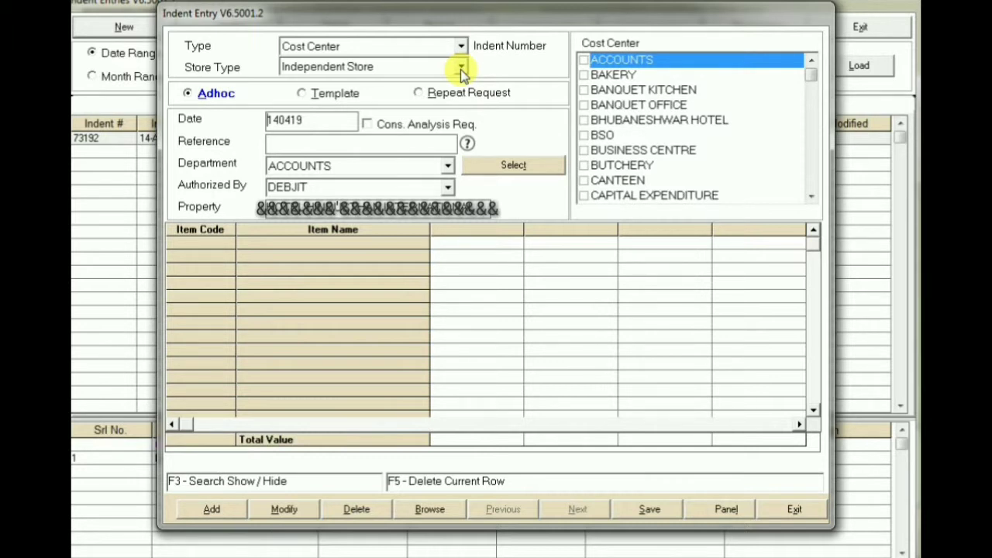
{"action": "key", "text": "Tab"}
{"action": "type", "text": "MR RAKESH"}
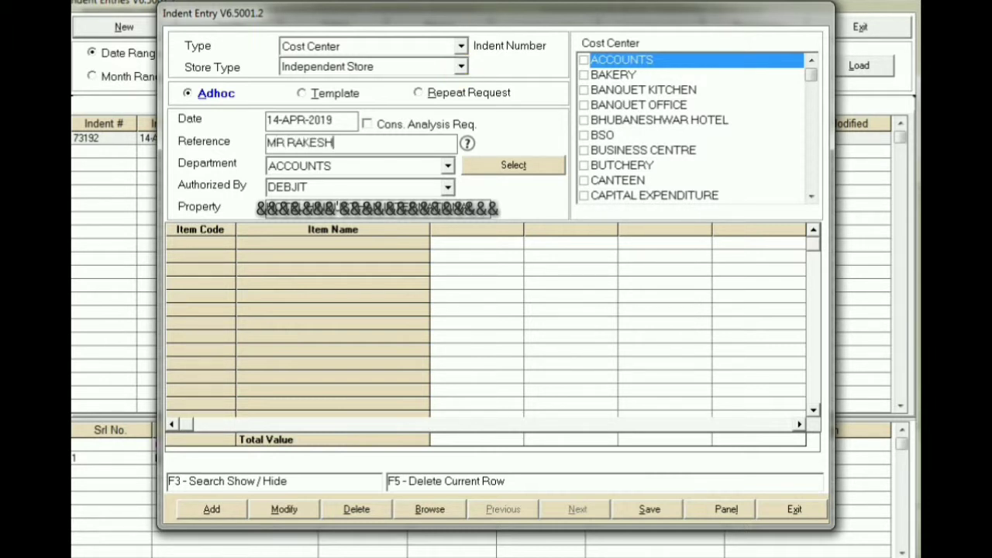
{"action": "key", "text": "Tab"}
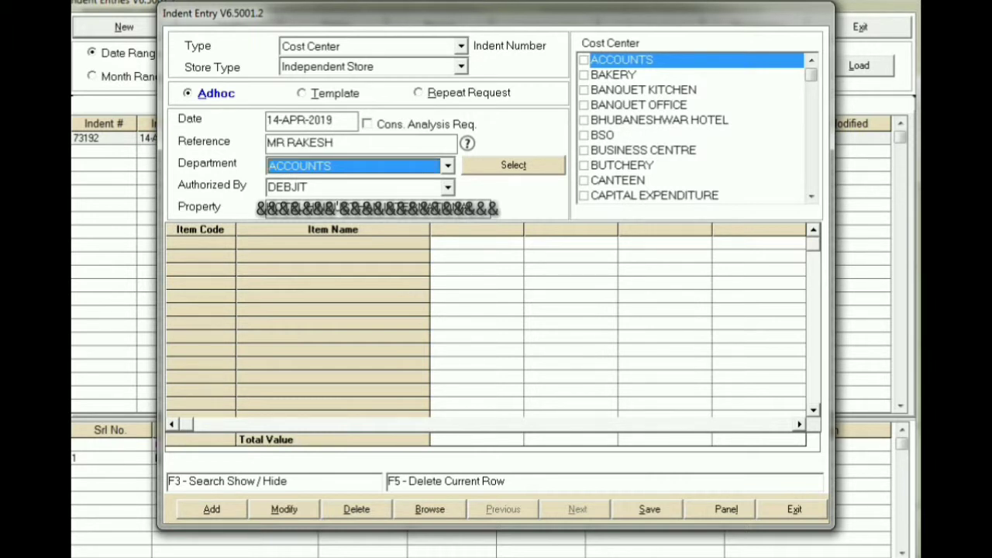
{"action": "key", "text": "e"}
{"action": "key", "text": "Tab"}
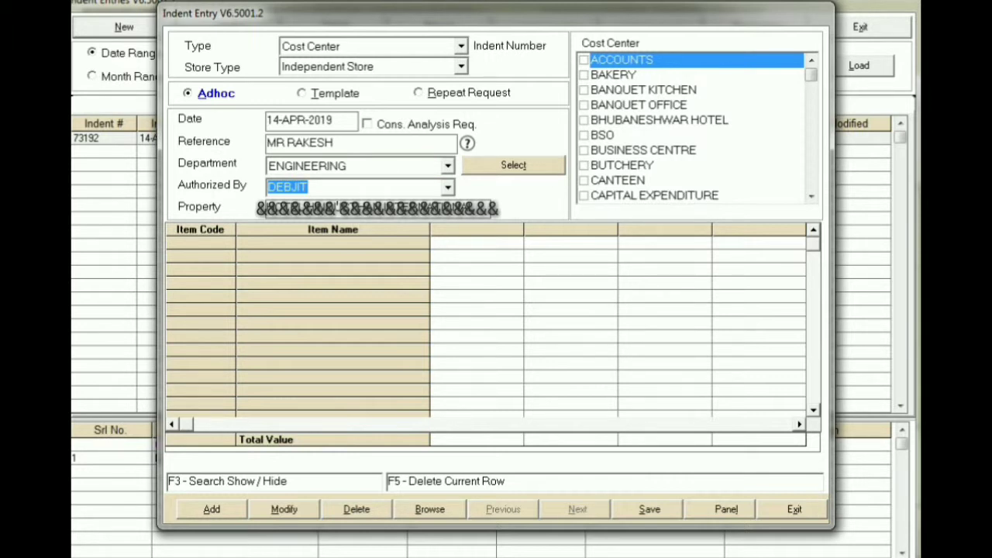
{"action": "key", "text": "Tab"}
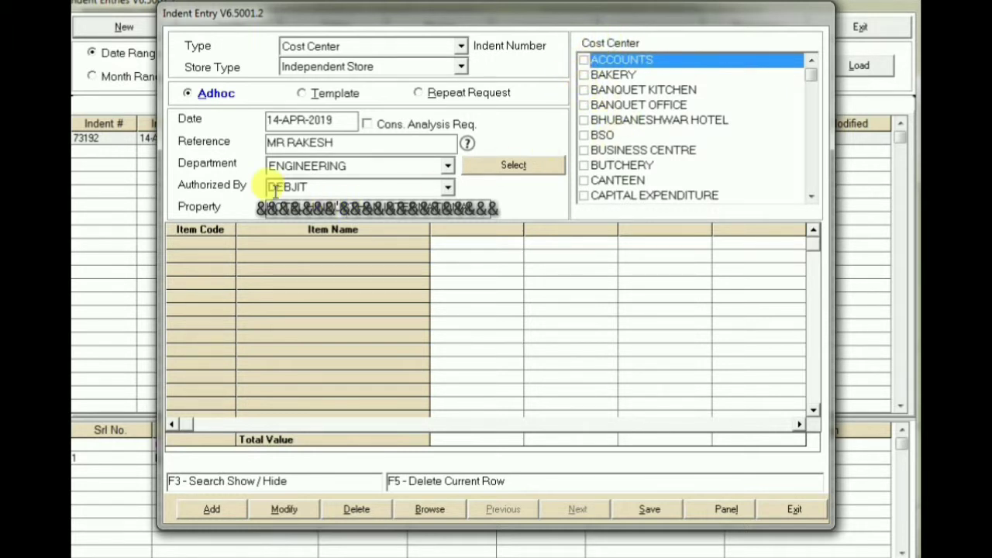
- Select ELECTRICAL as the cost center for the indent
{"action": "left_click", "coordinate": [628, 122]}
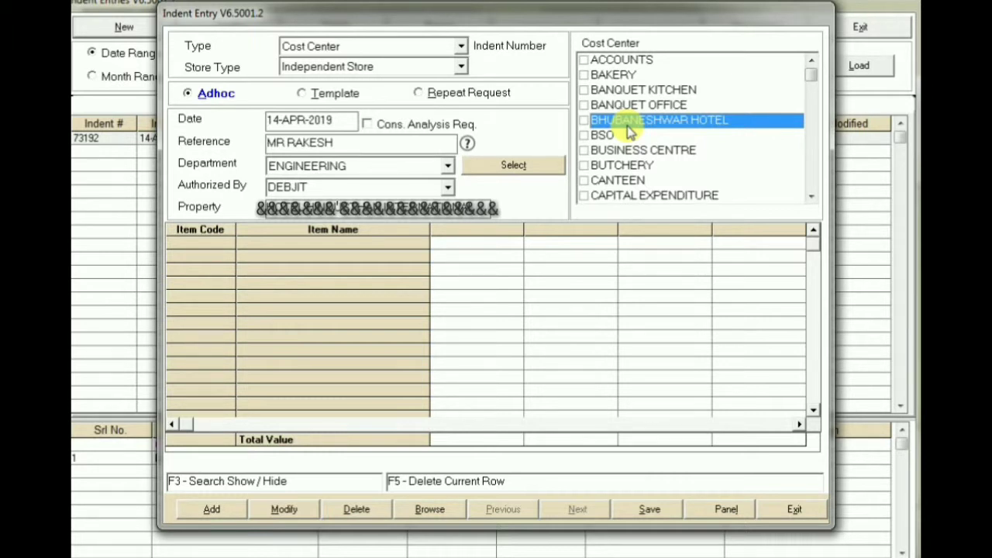
{"action": "key", "text": "e"}
{"action": "key", "text": "Down"}
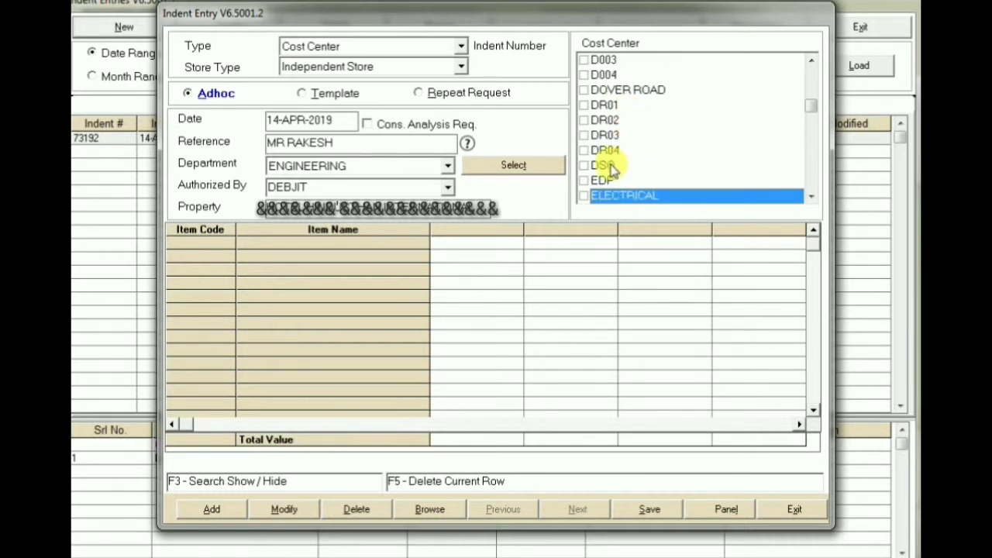
{"action": "left_click", "coordinate": [583, 196]}
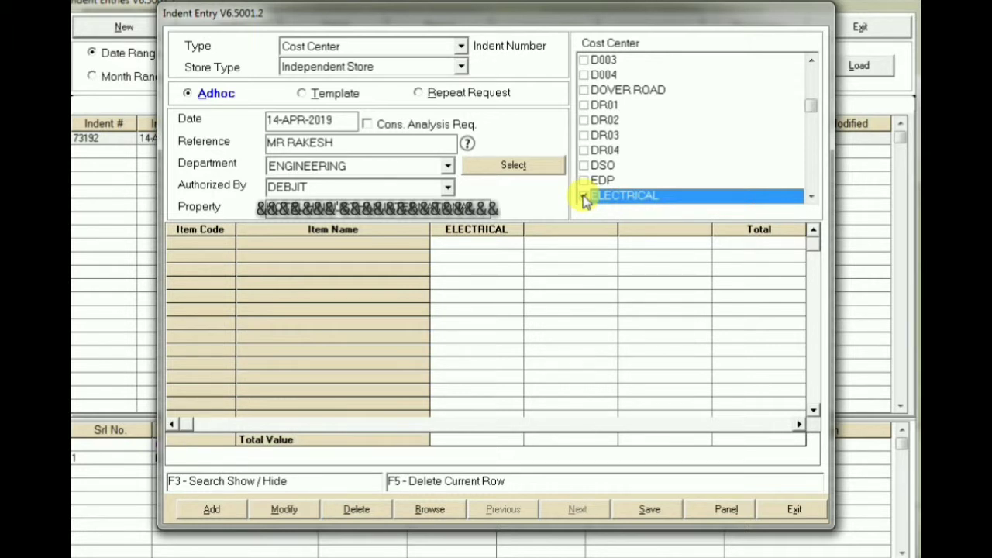
{"action": "key", "text": "Up"}
{"action": "key", "text": "Down"}
{"action": "key", "text": "Up"}
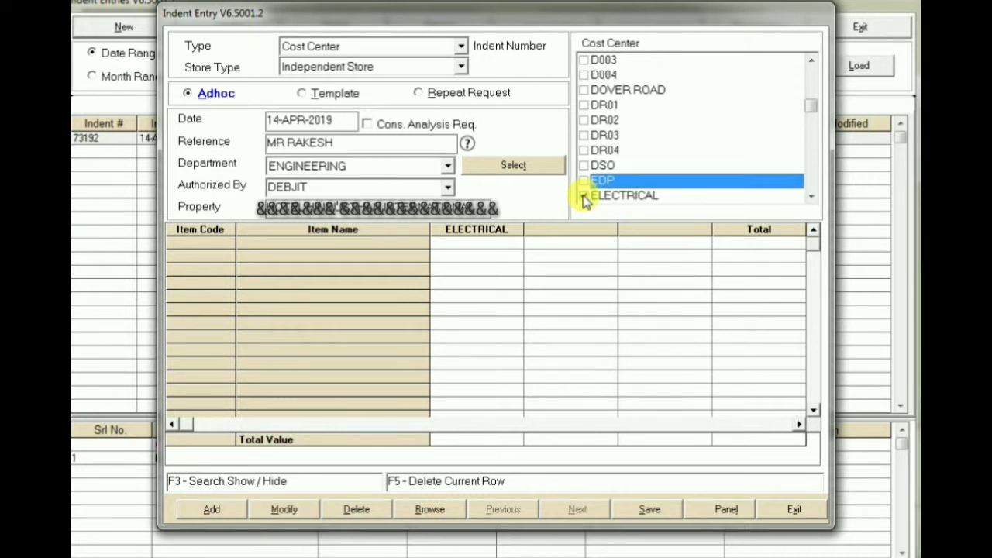
{"action": "key", "text": "Down"}
{"action": "key", "text": "Tab"}
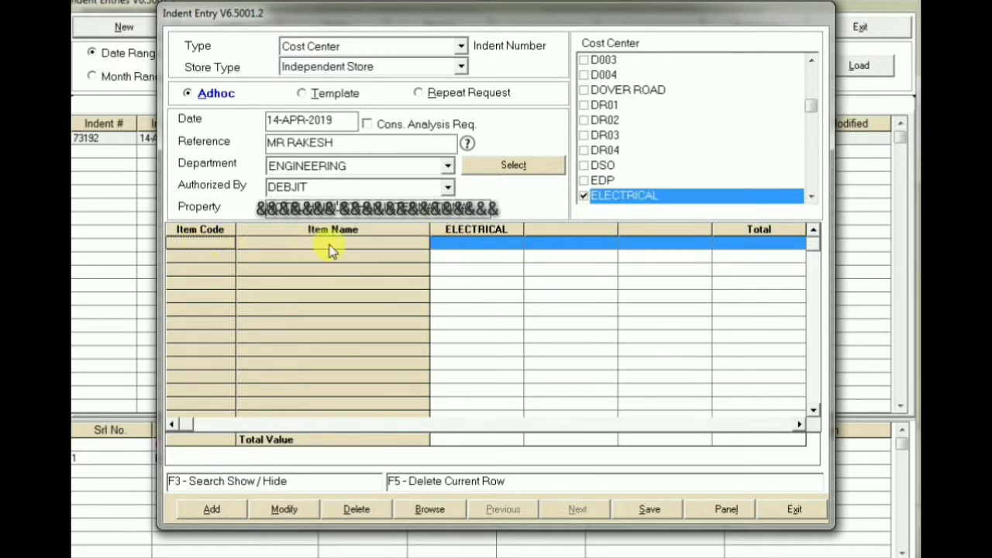
- Open a new item entry on the first empty row and set its store to MAIN STORE
{"action": "double_click", "coordinate": [476, 248]}
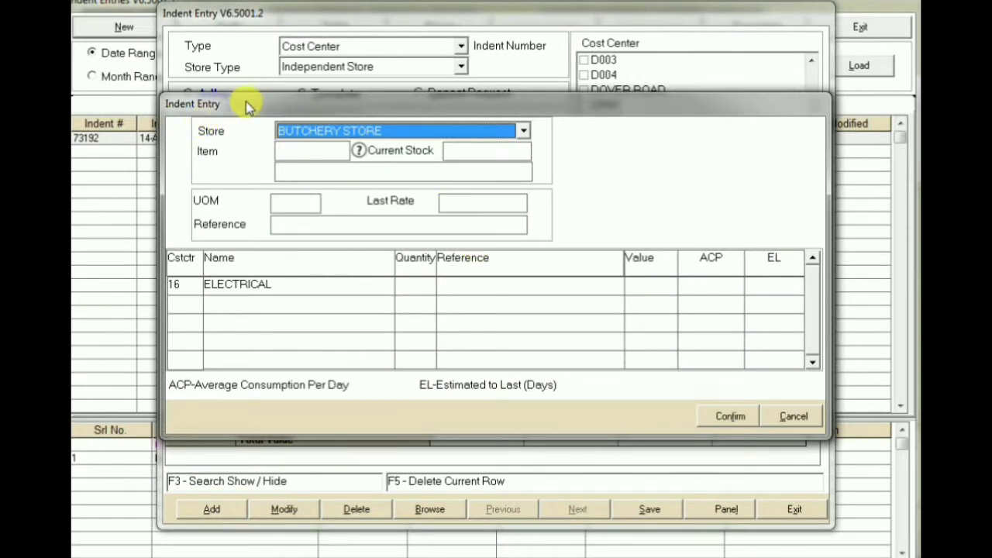
{"action": "left_click_drag", "start_coordinate": [245, 101], "coordinate": [193, 98]}
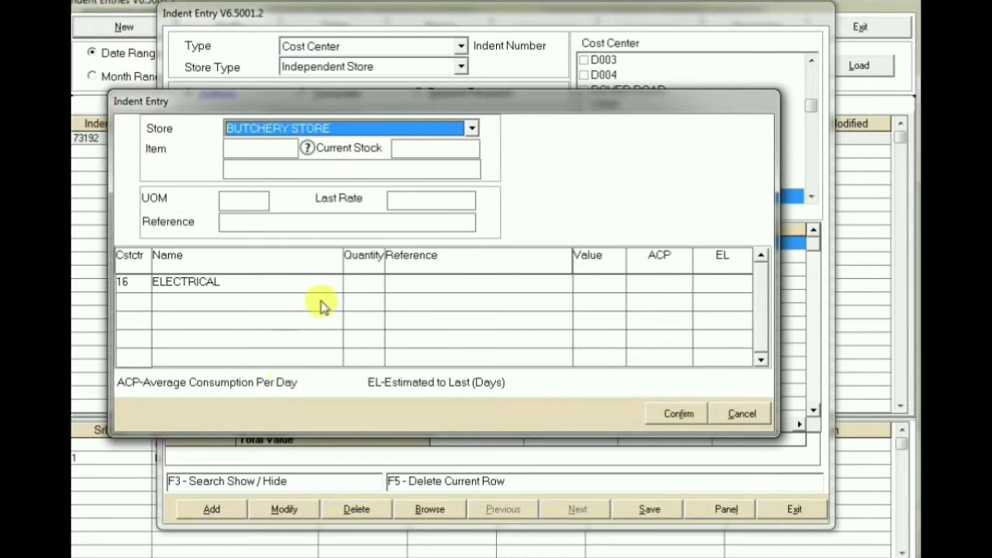
{"action": "left_click", "coordinate": [471, 128]}
{"action": "left_click", "coordinate": [260, 173]}
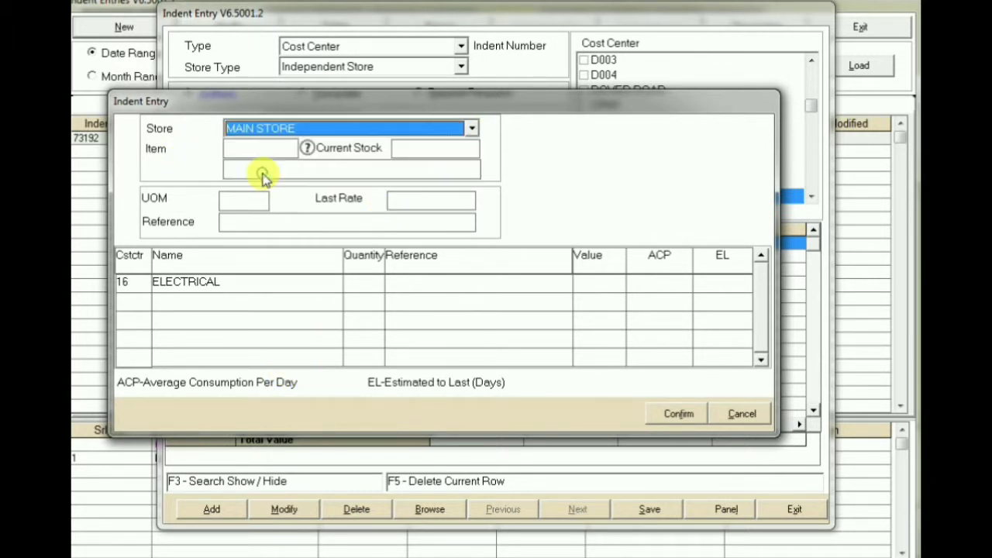
- Open the item lookup for the main store and search by the item name LIGHT
{"action": "left_click", "coordinate": [259, 147]}
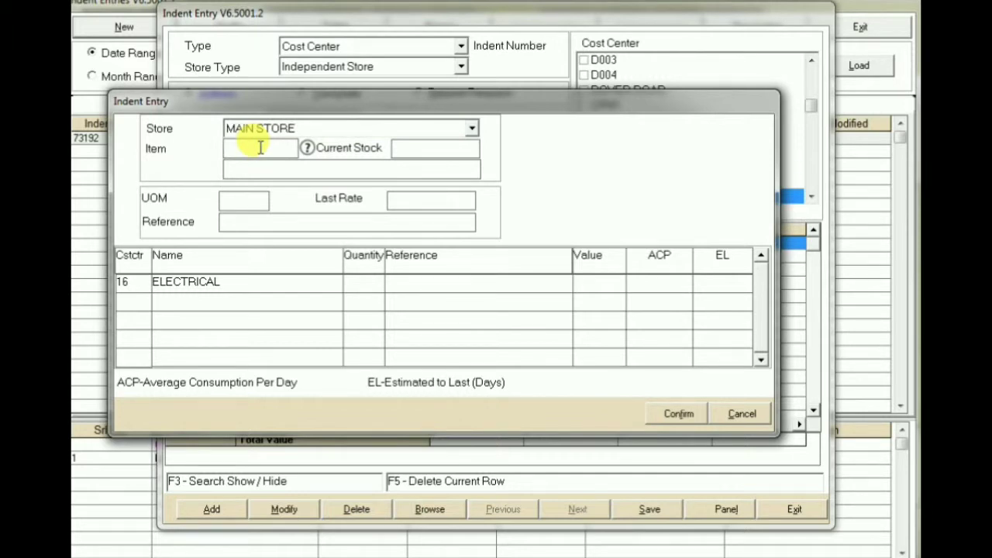
{"action": "key", "text": "F3"}
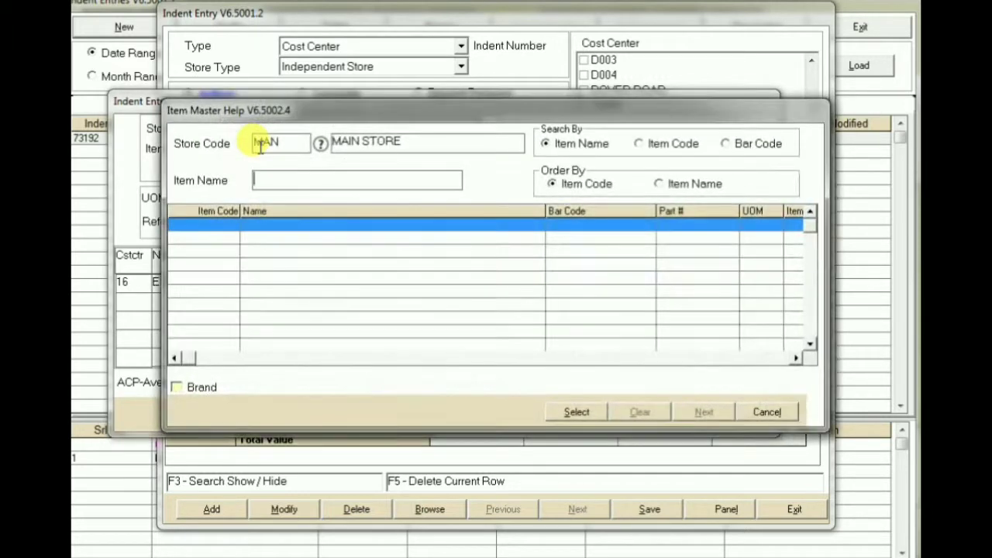
{"action": "left_click_drag", "start_coordinate": [327, 117], "coordinate": [297, 133]}
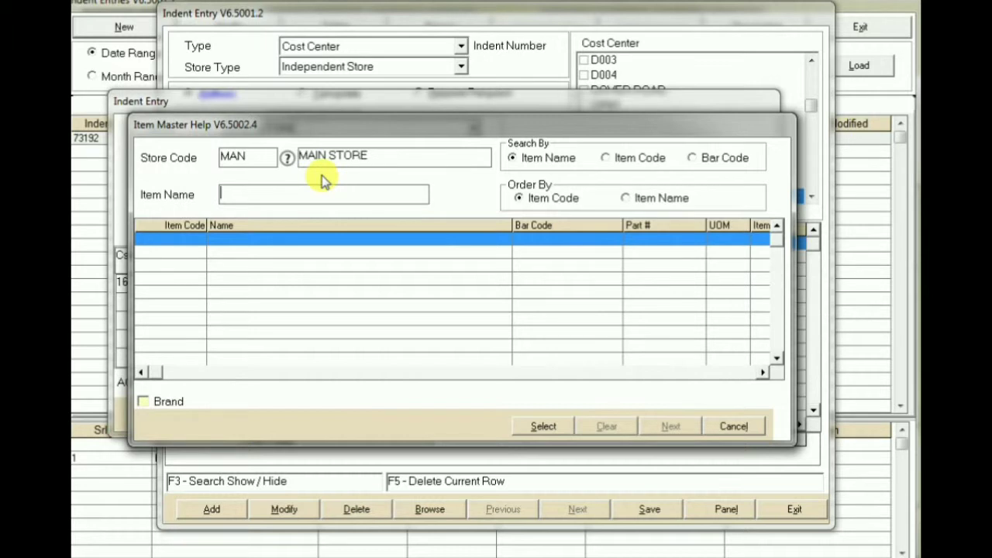
{"action": "type", "text": "LIGHT"}
{"action": "key", "text": "Return"}
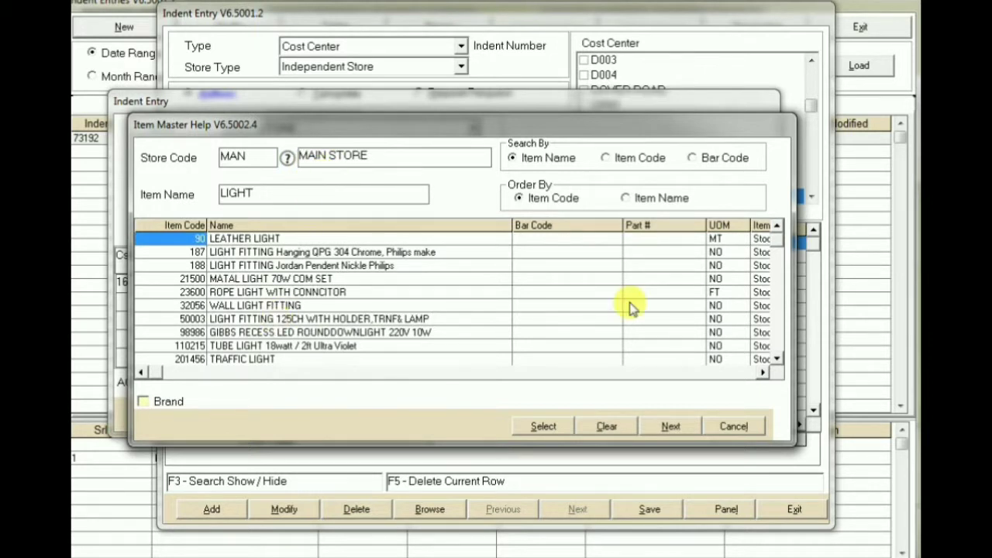
- Review the matching light items and choose item 23600, ROPE LIGHT WITH CONNCITOR, for the indent
{"action": "left_click", "coordinate": [773, 360]}
{"action": "left_click", "coordinate": [773, 360]}
{"action": "left_click", "coordinate": [774, 361]}
{"action": "left_click", "coordinate": [773, 361]}
{"action": "left_click", "coordinate": [773, 361]}
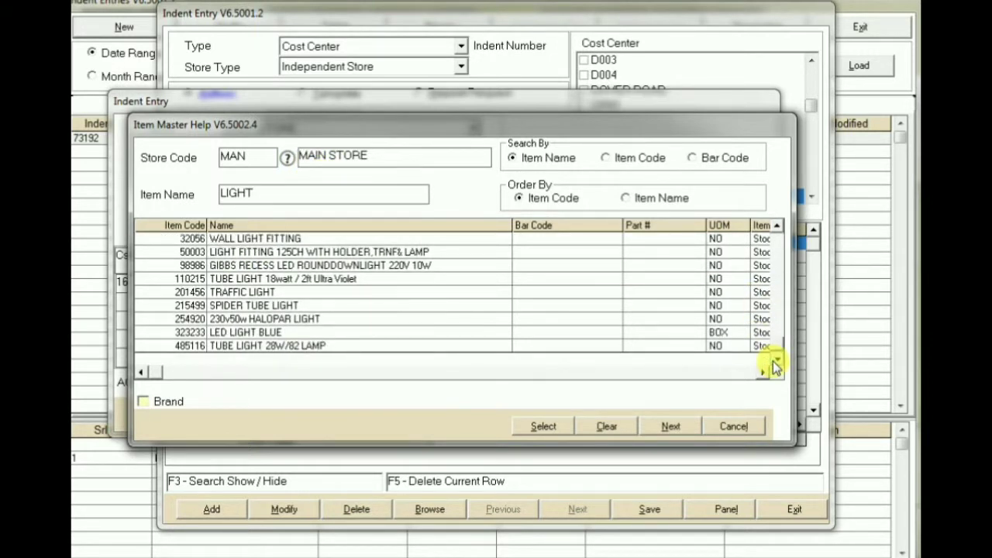
{"action": "left_click", "coordinate": [775, 226]}
{"action": "left_click", "coordinate": [775, 226]}
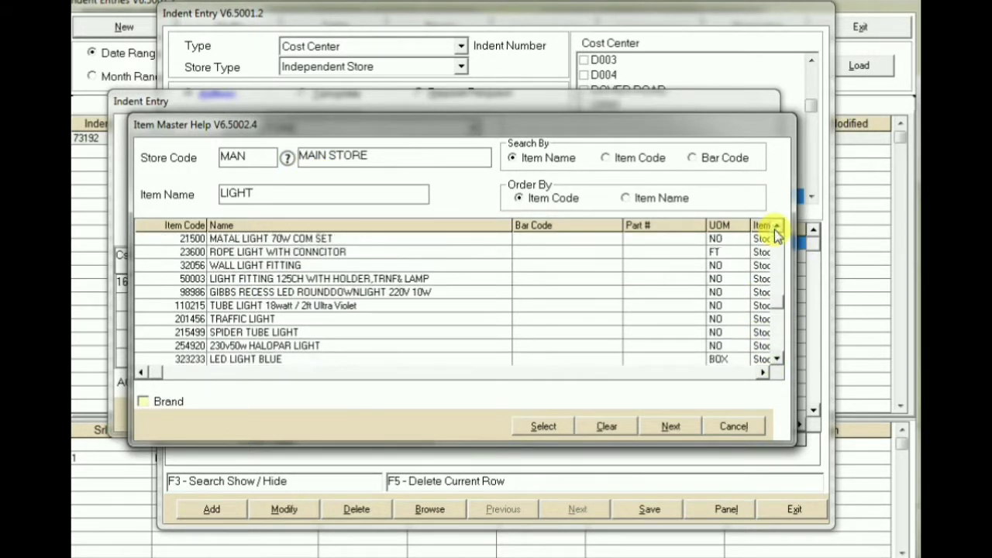
{"action": "left_click", "coordinate": [775, 227]}
{"action": "left_click", "coordinate": [774, 227]}
{"action": "left_click", "coordinate": [775, 227]}
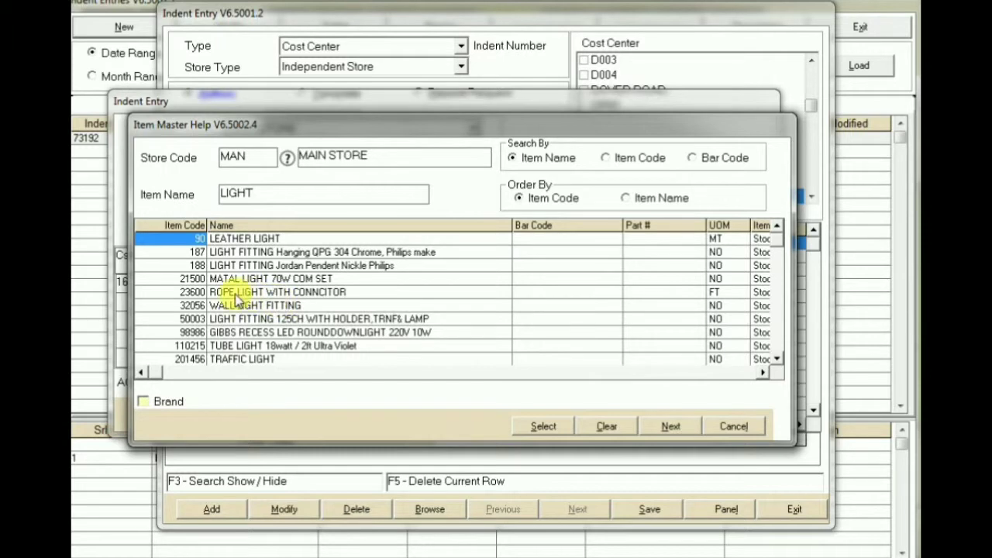
{"action": "double_click", "coordinate": [320, 293]}
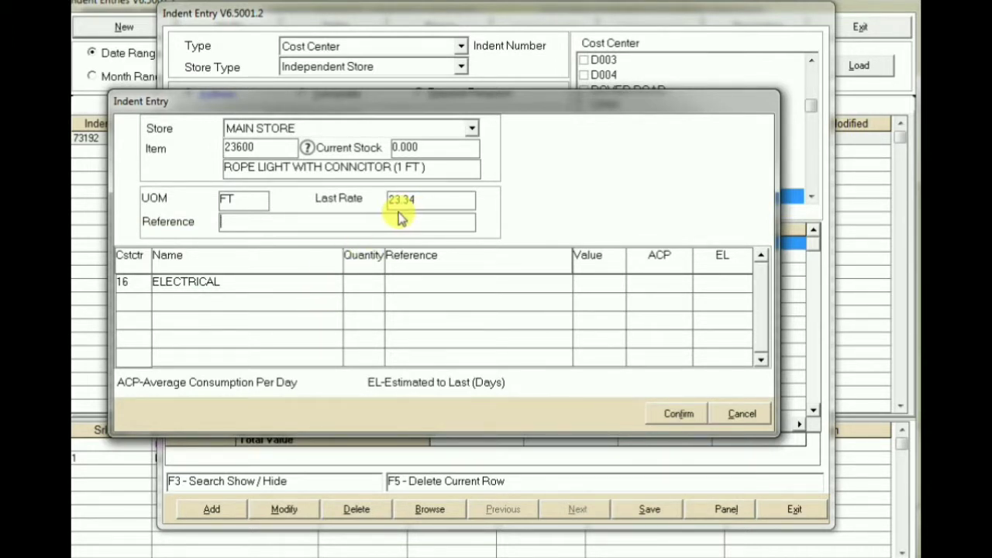
- Enter the item reference BH DFJUUI, set the ELECTRICAL quantity to 10, and confirm the item entry
{"action": "type", "text": "BH DFJUUI"}
{"action": "key", "text": "Return"}
{"action": "type", "text": "10"}
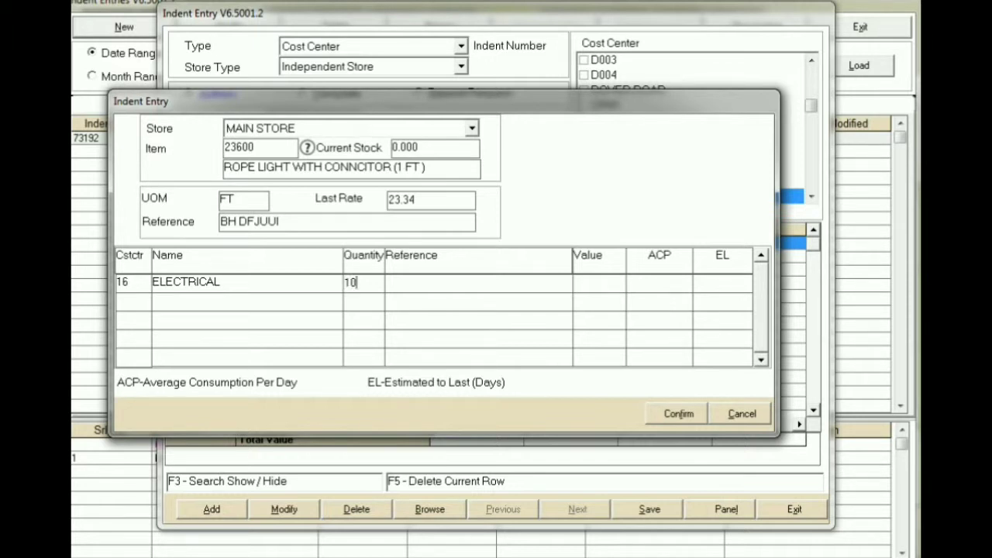
{"action": "key", "text": "Return"}
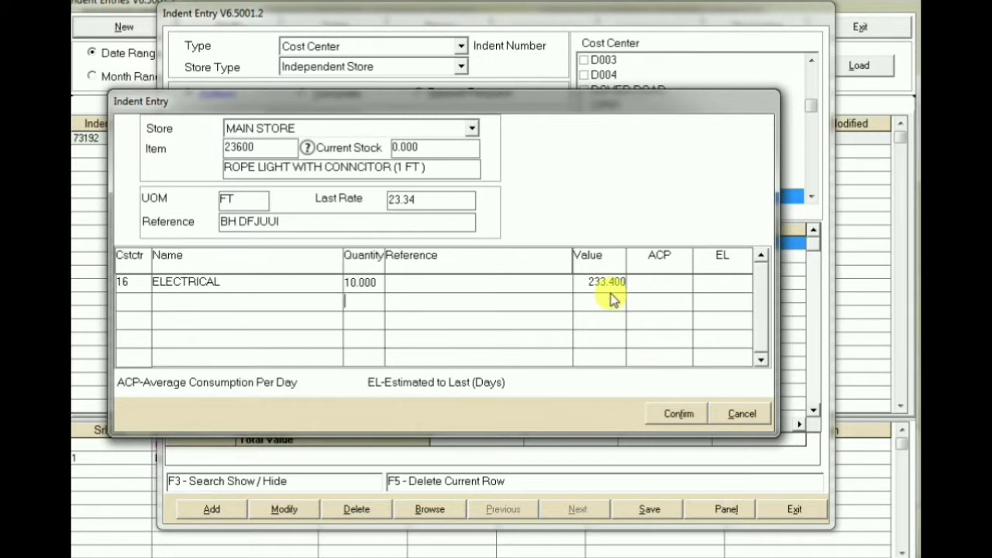
{"action": "key", "text": "Return"}
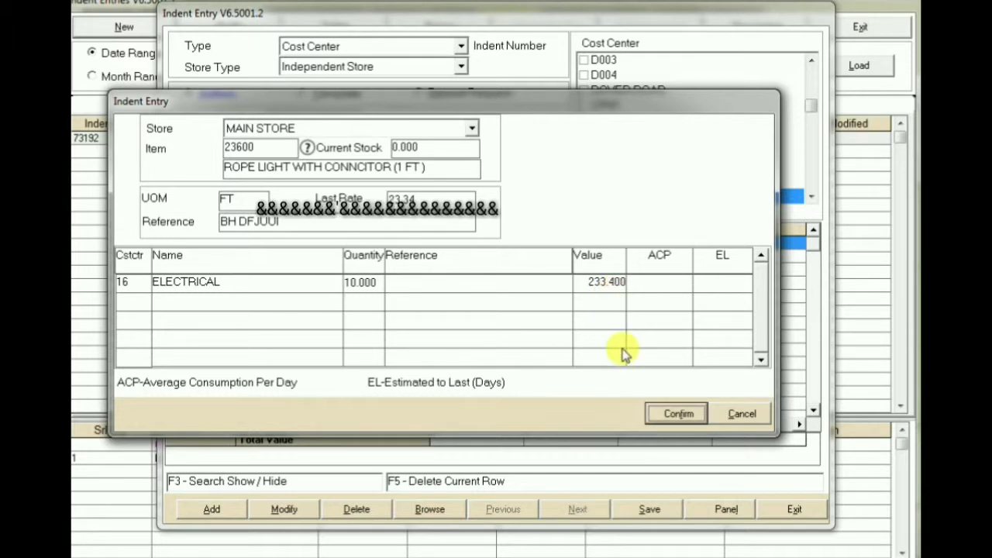
{"action": "key", "text": "Return"}
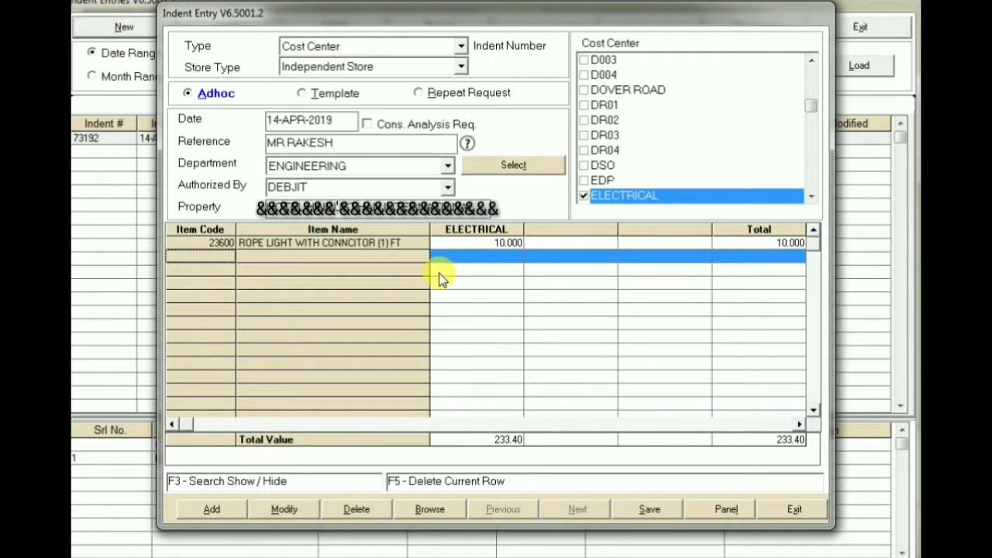
{"action": "double_click", "coordinate": [497, 265]}
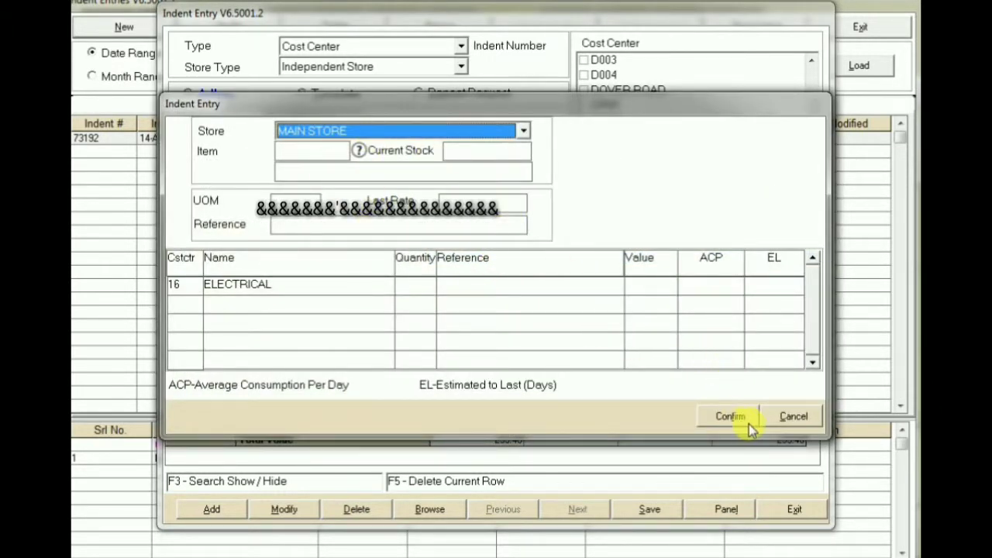
{"action": "left_click", "coordinate": [793, 417]}
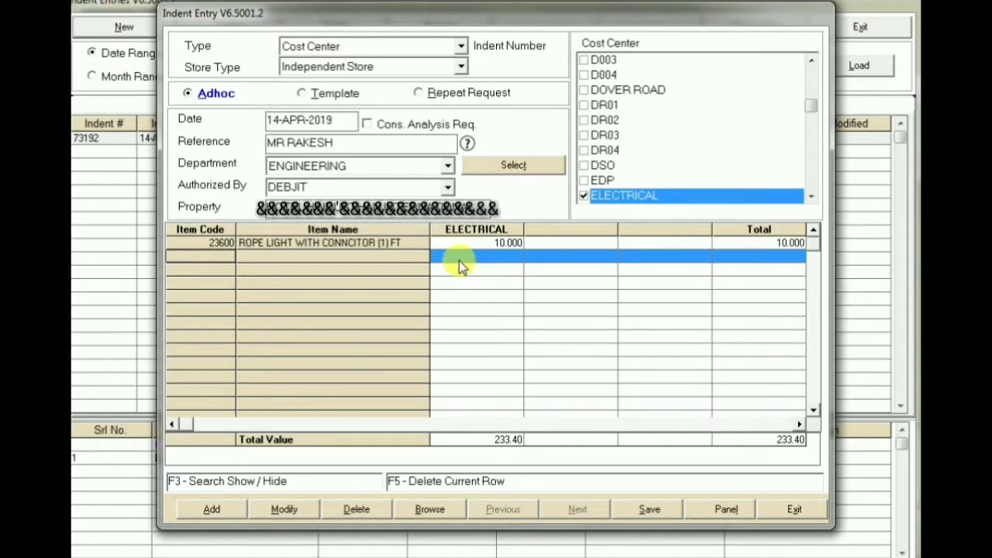
{"action": "double_click", "coordinate": [465, 254]}
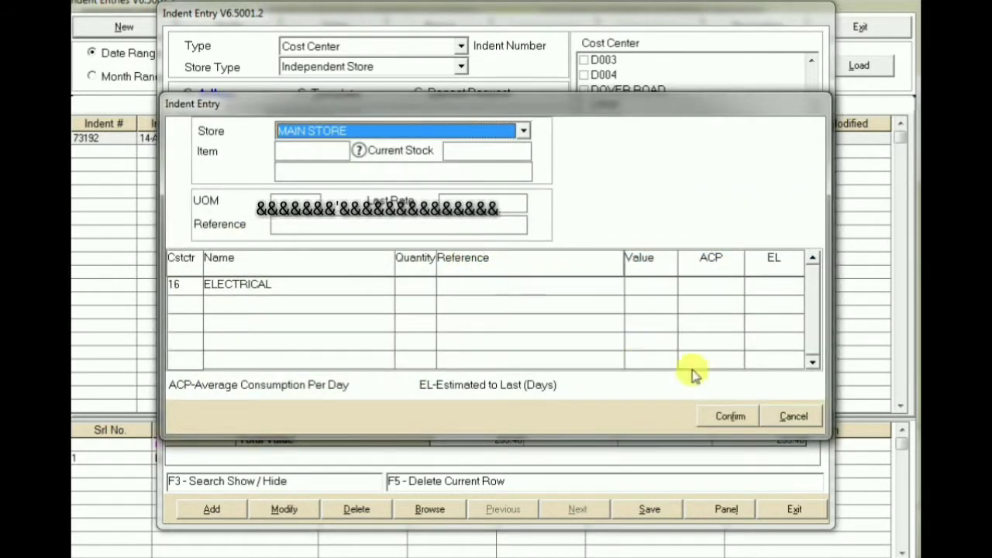
{"action": "left_click", "coordinate": [792, 415]}
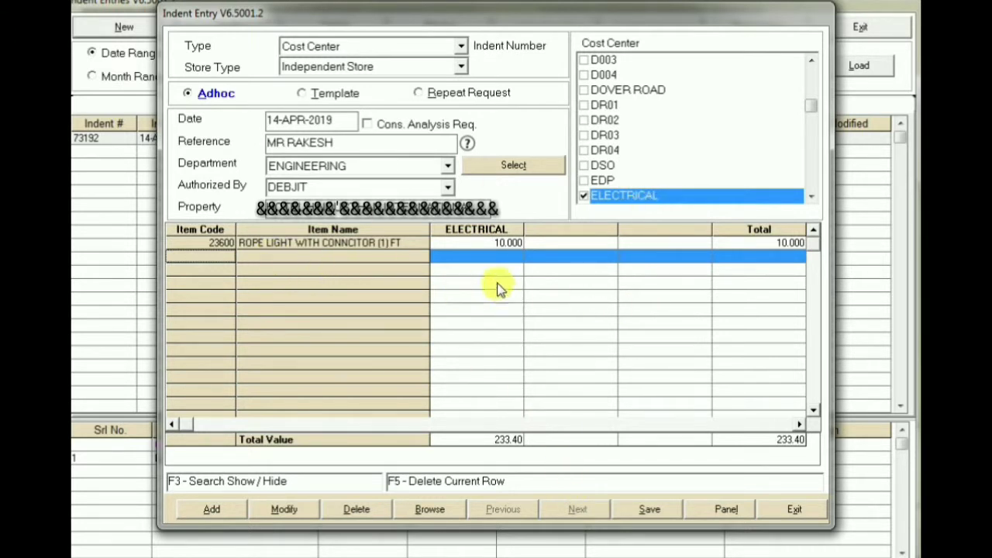
- Save the indent and choose None for the print and email options
{"action": "left_click", "coordinate": [649, 511]}
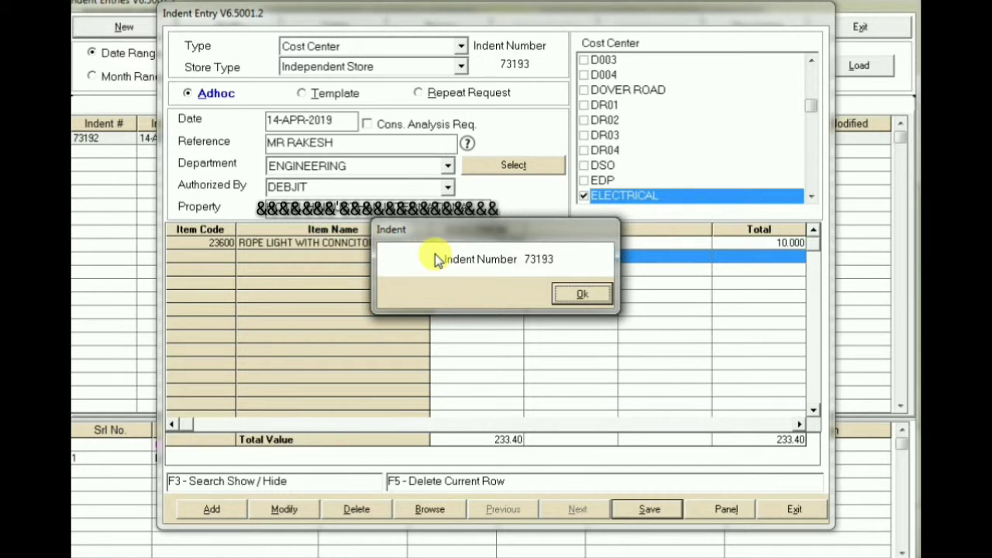
{"action": "left_click", "coordinate": [588, 295]}
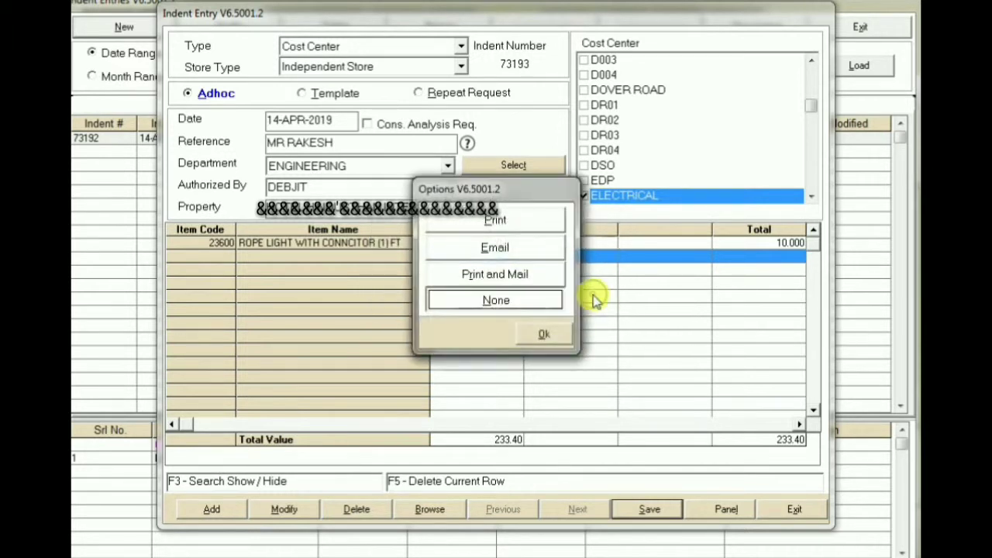
{"action": "left_click", "coordinate": [495, 221]}
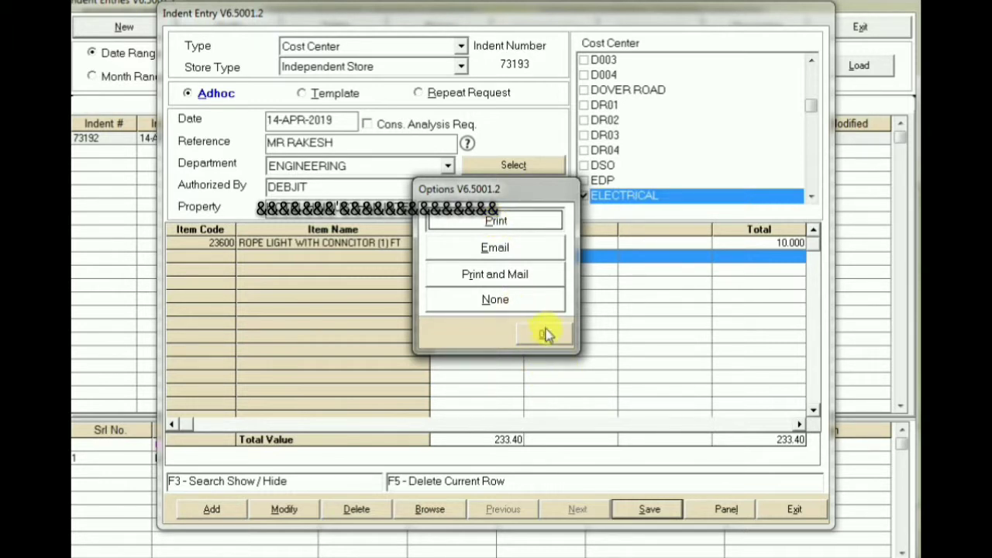
{"action": "left_click", "coordinate": [498, 307]}
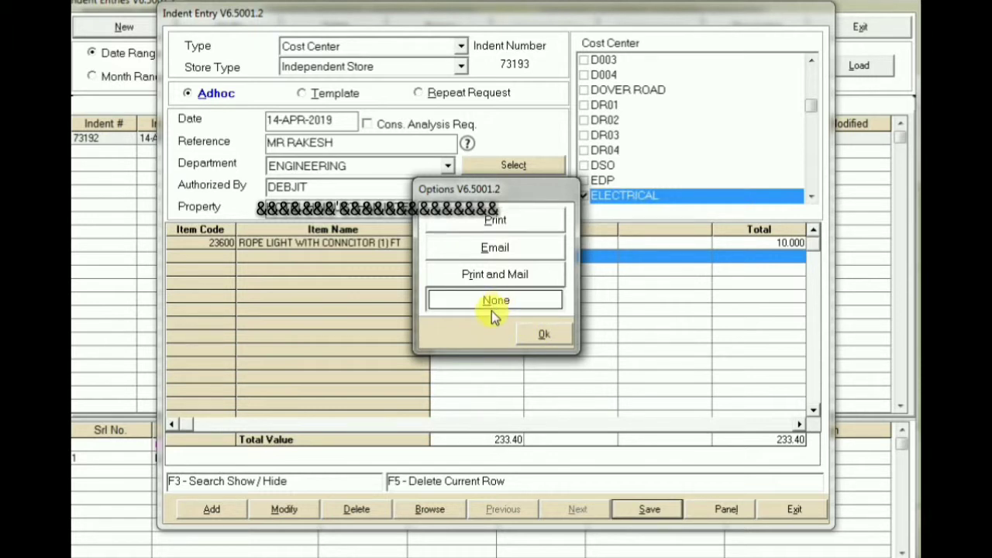
{"action": "left_click", "coordinate": [541, 332]}
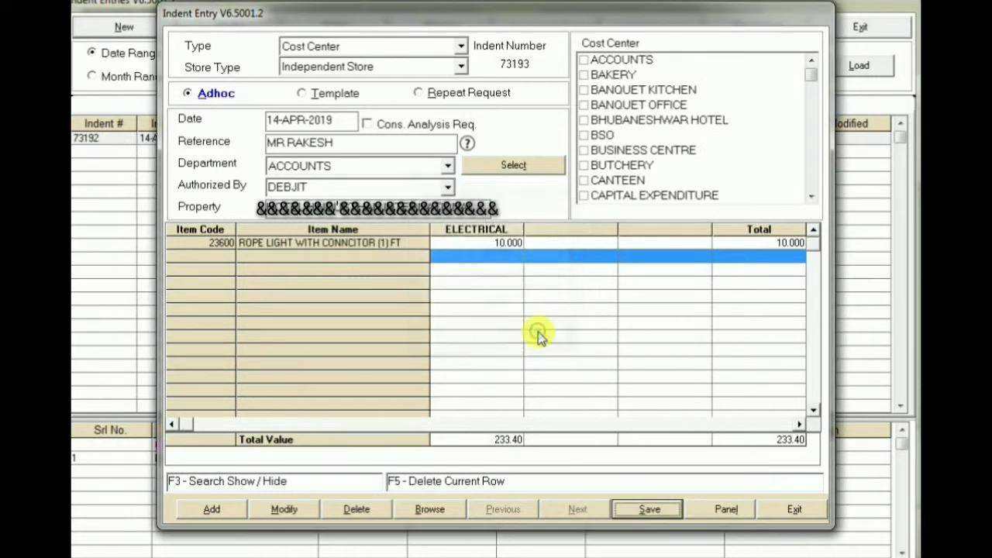
- Leave the indent entry form, check the newly saved indent in the pending list, and exit Indent Entries
{"action": "left_click", "coordinate": [796, 511]}
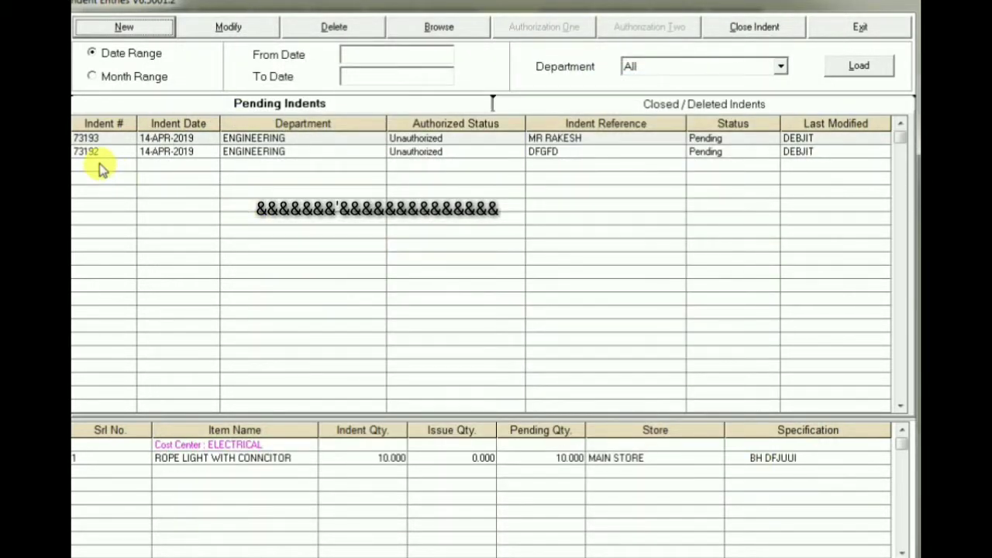
{"action": "left_click", "coordinate": [97, 139]}
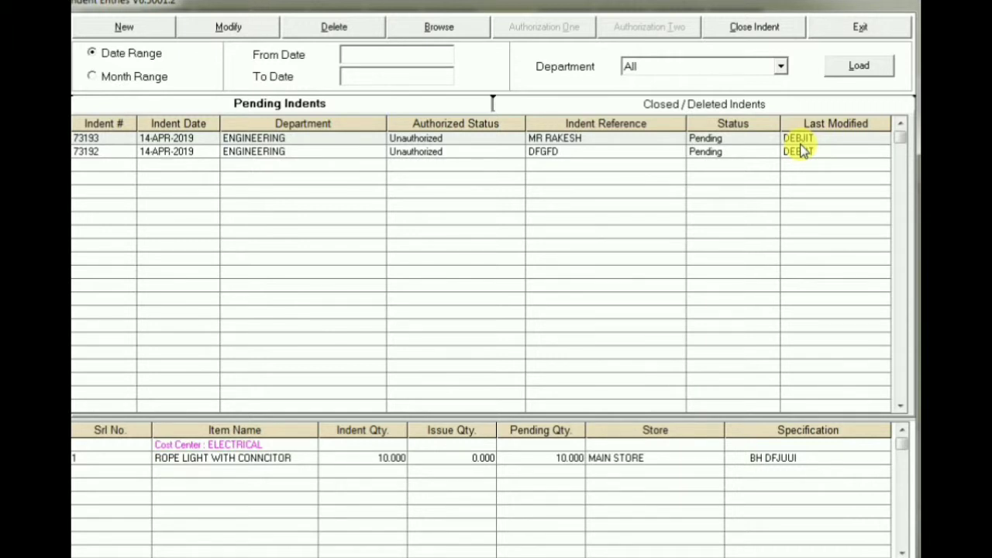
{"action": "left_click", "coordinate": [841, 31]}
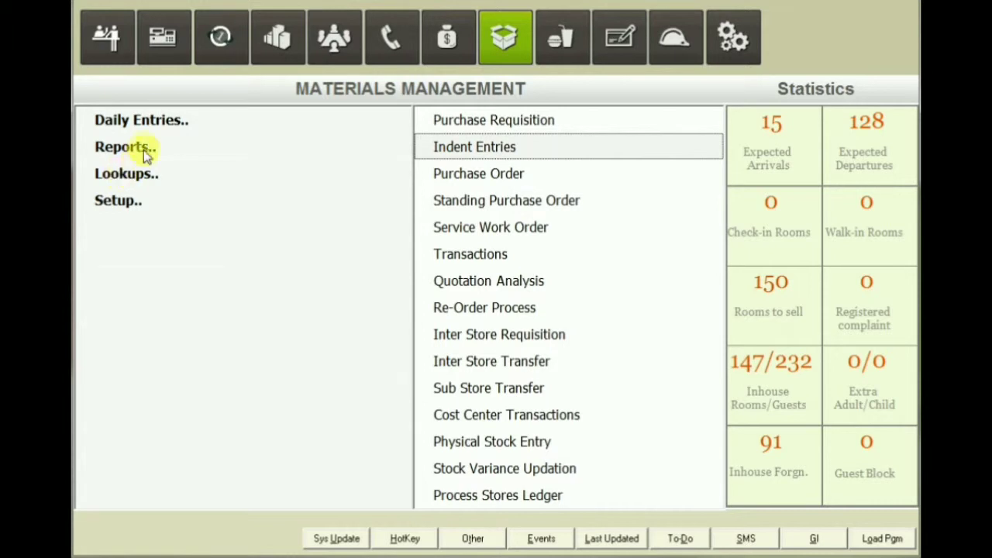
- Search the Materials Management programs for PRINT and open the Print Indent form
{"action": "left_click", "coordinate": [122, 179]}
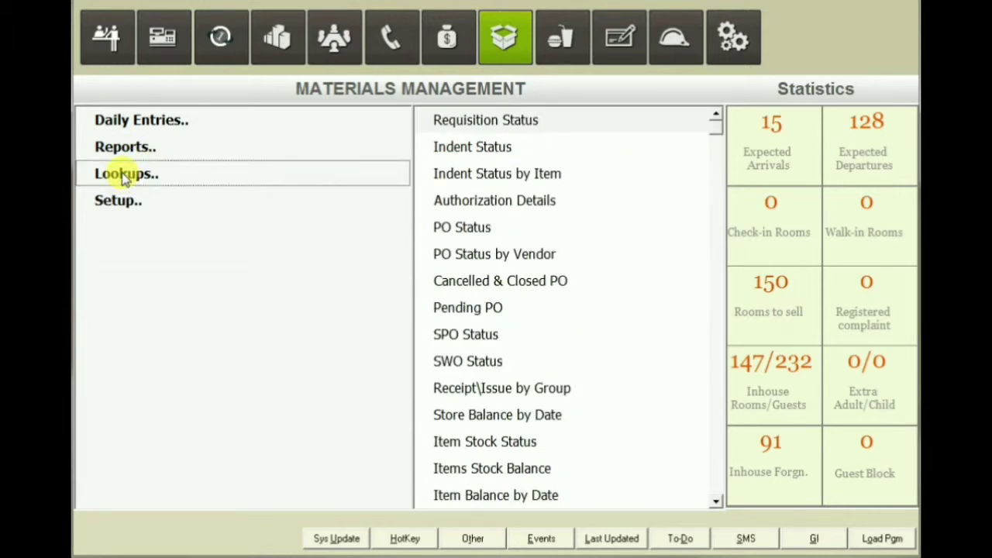
{"action": "type", "text": "PR"}
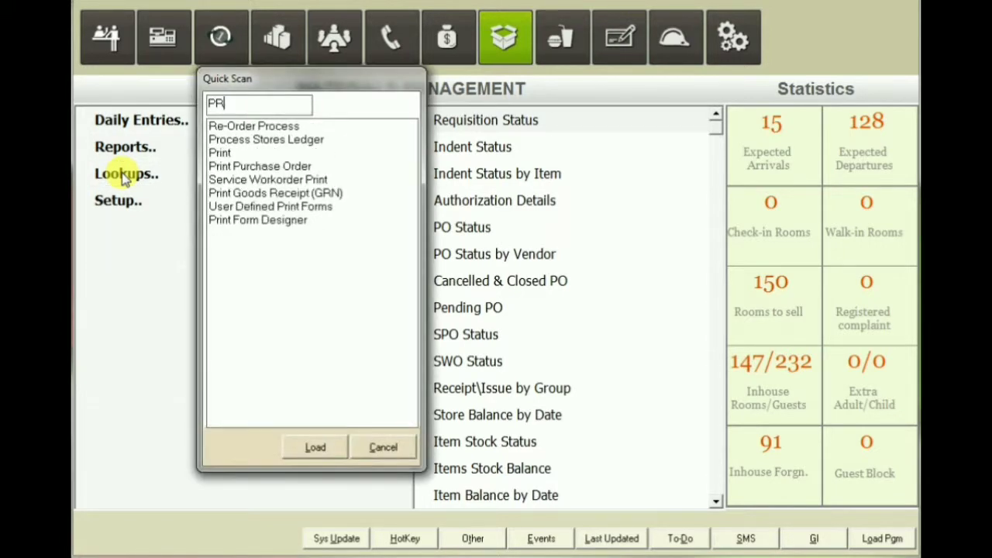
{"action": "type", "text": "INT"}
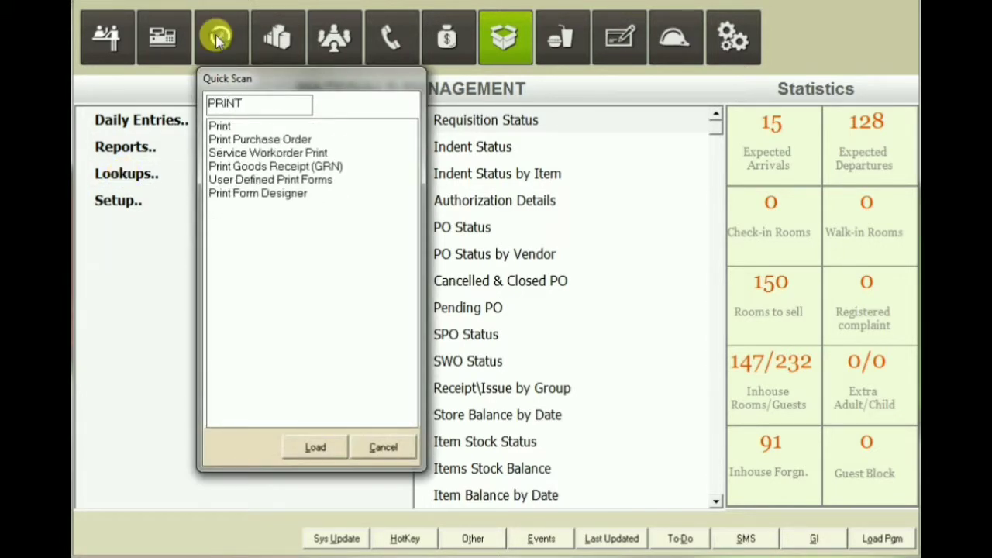
{"action": "double_click", "coordinate": [217, 125]}
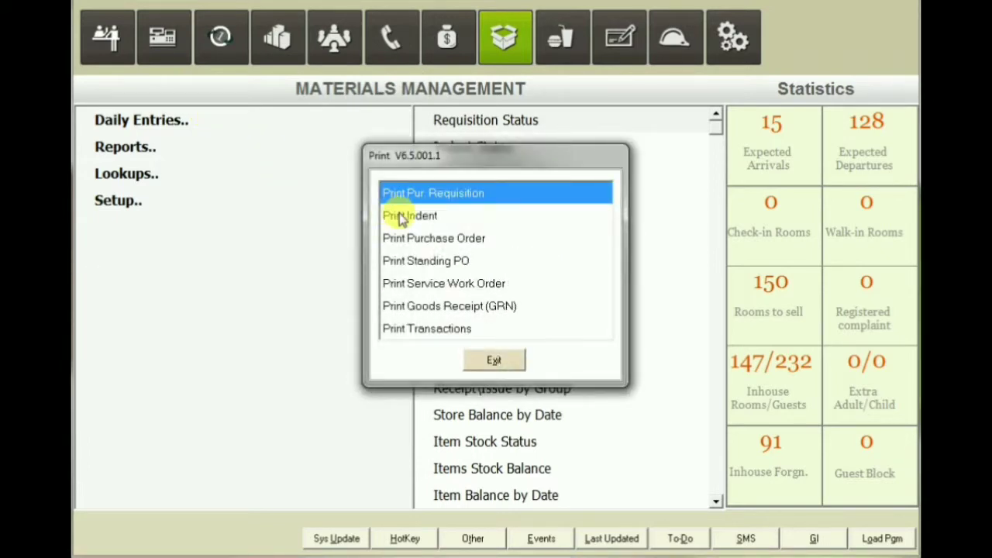
{"action": "left_click", "coordinate": [403, 217]}
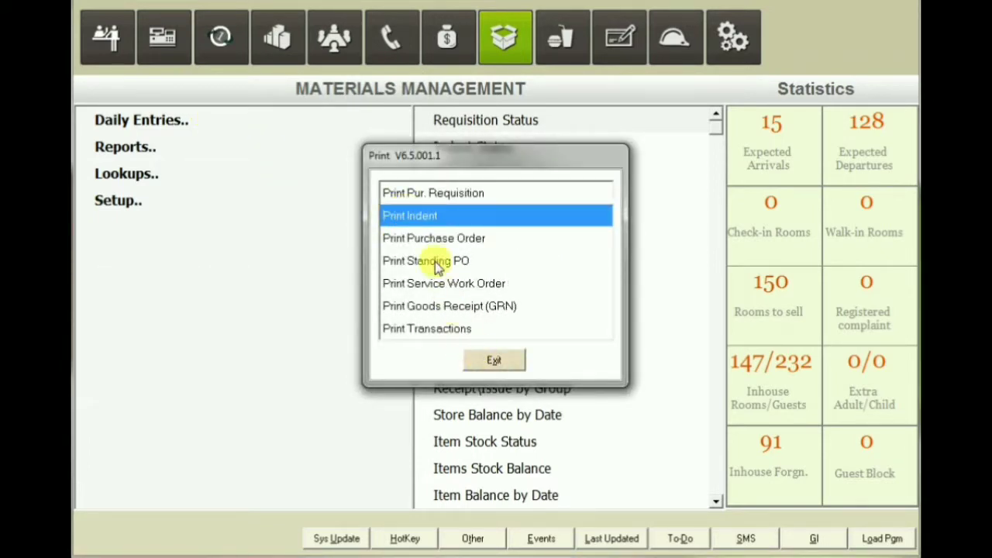
{"action": "double_click", "coordinate": [418, 215]}
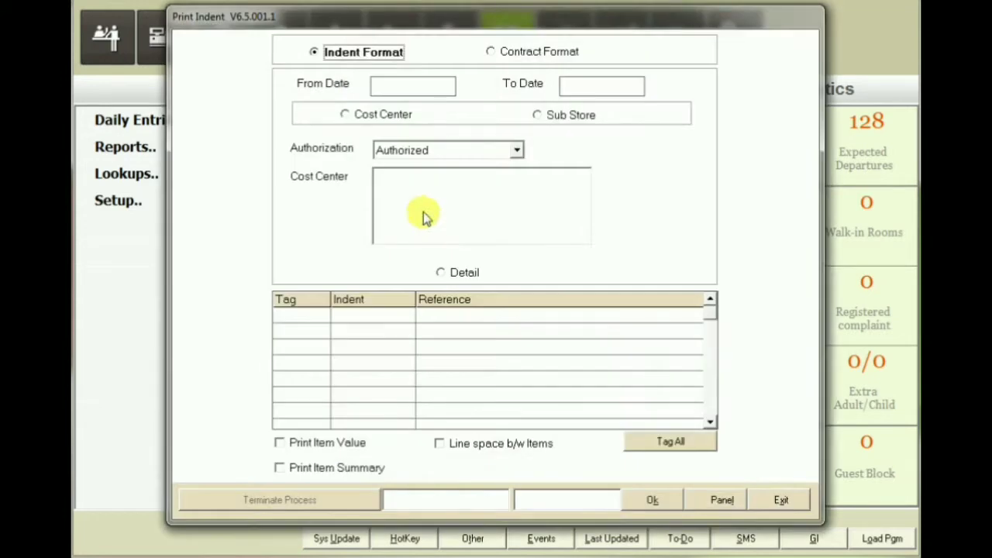
- Set the indent print date range from 14-APR-2019 to 14-APR-2019 and choose Cost Center as the indent type
{"action": "key", "text": "Tab"}
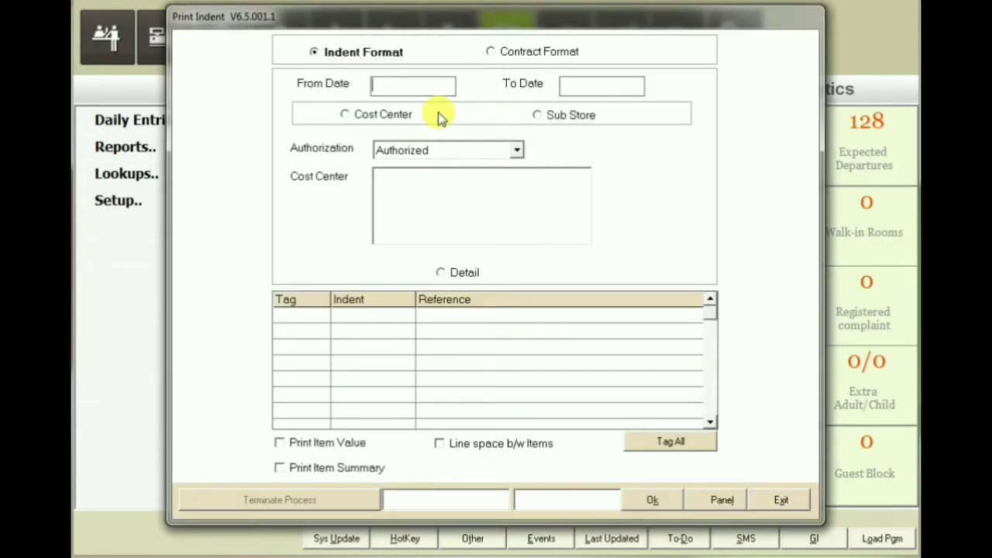
{"action": "type", "text": "14042019"}
{"action": "key", "text": "Tab"}
{"action": "type", "text": "14042019"}
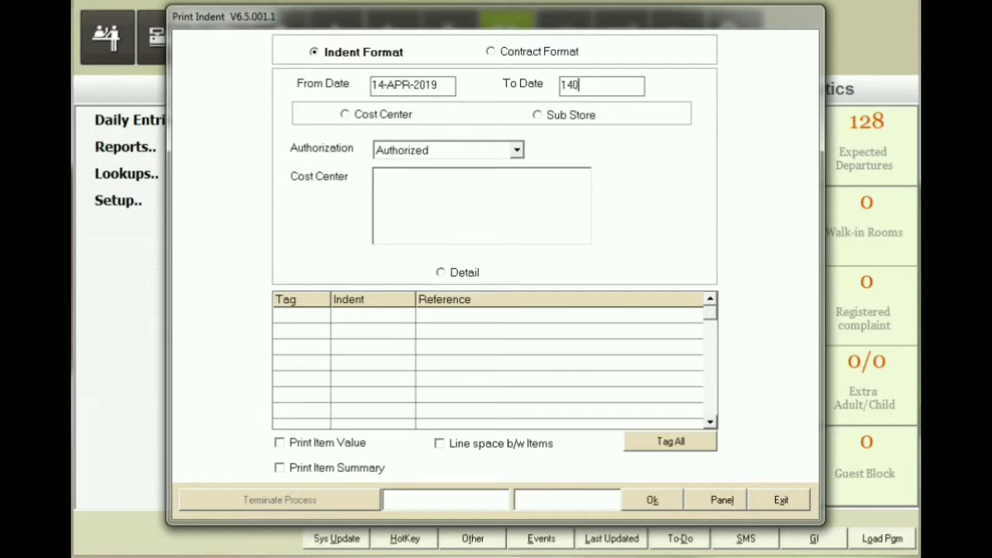
{"action": "key", "text": "Tab"}
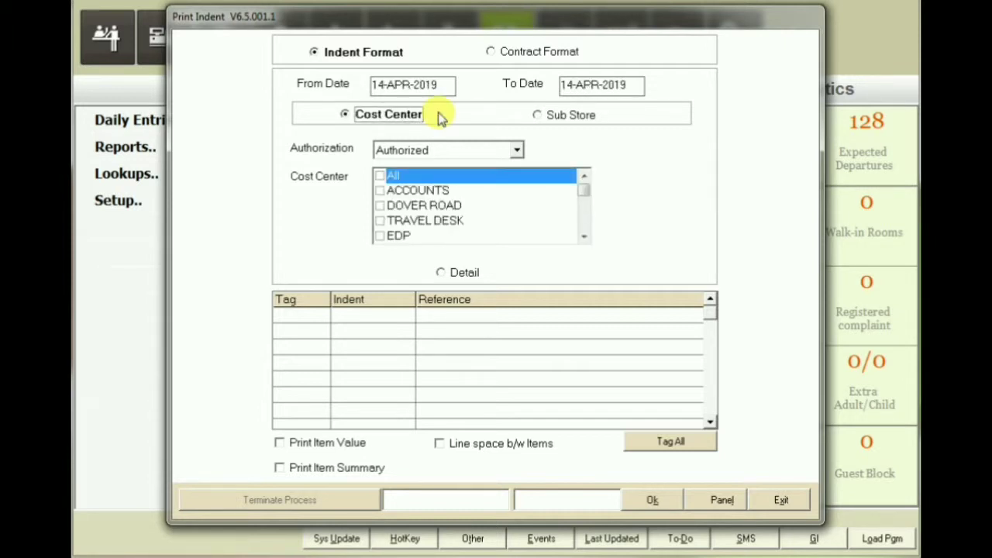
{"action": "key", "text": "Tab"}
- Set the authorization filter to Un-authorized, tick the ELECTRICAL cost center, and list the matching indents in detail
{"action": "left_click", "coordinate": [514, 149]}
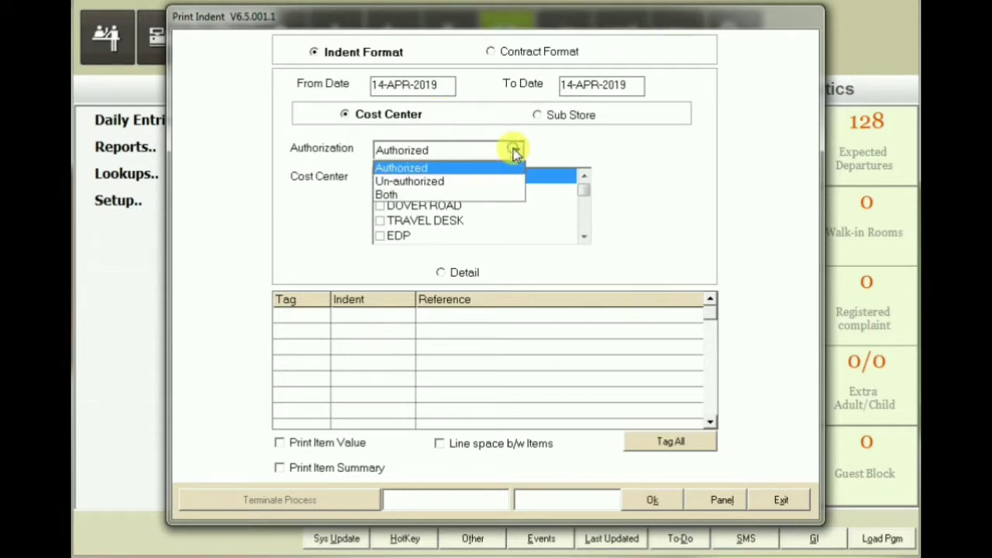
{"action": "left_click", "coordinate": [436, 179]}
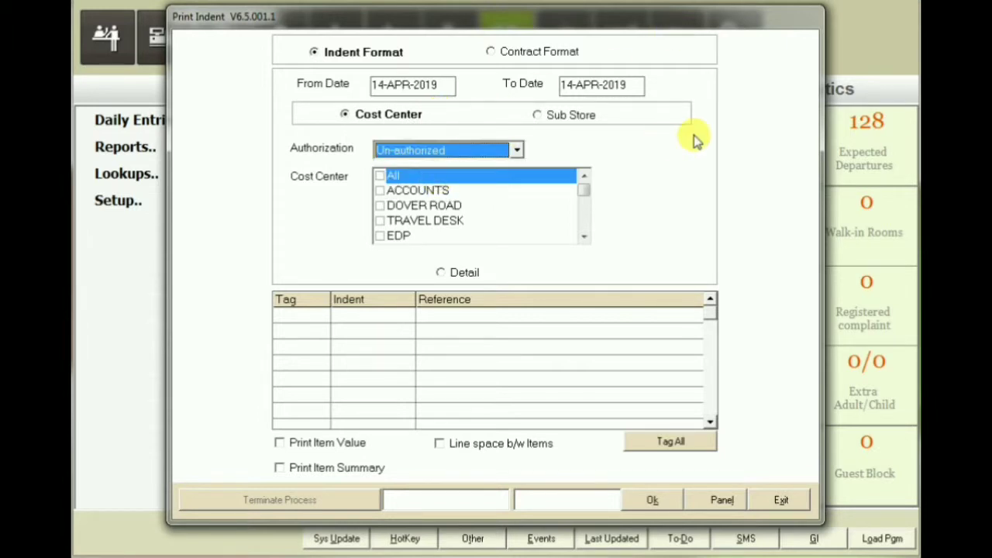
{"action": "left_click", "coordinate": [425, 204]}
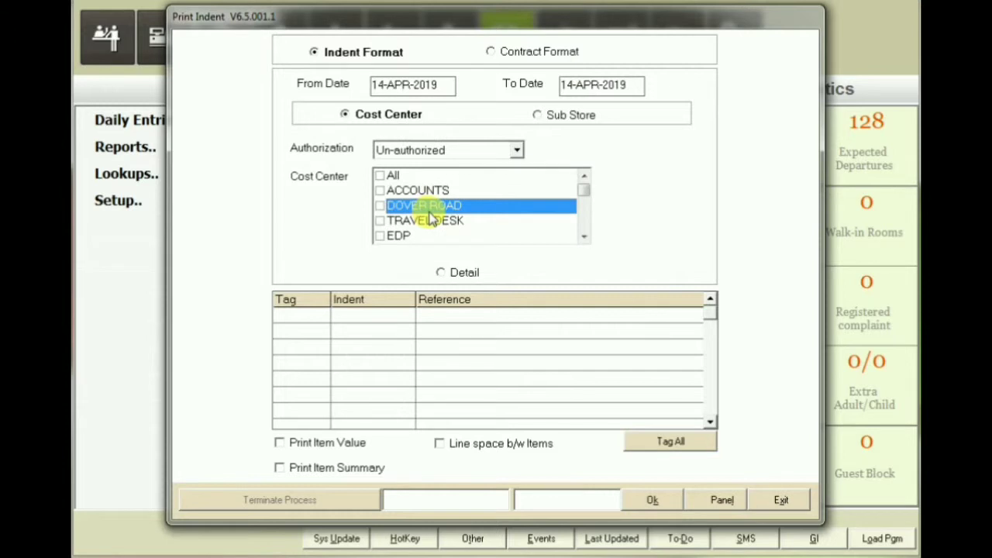
{"action": "key", "text": "e"}
{"action": "key", "text": "e"}
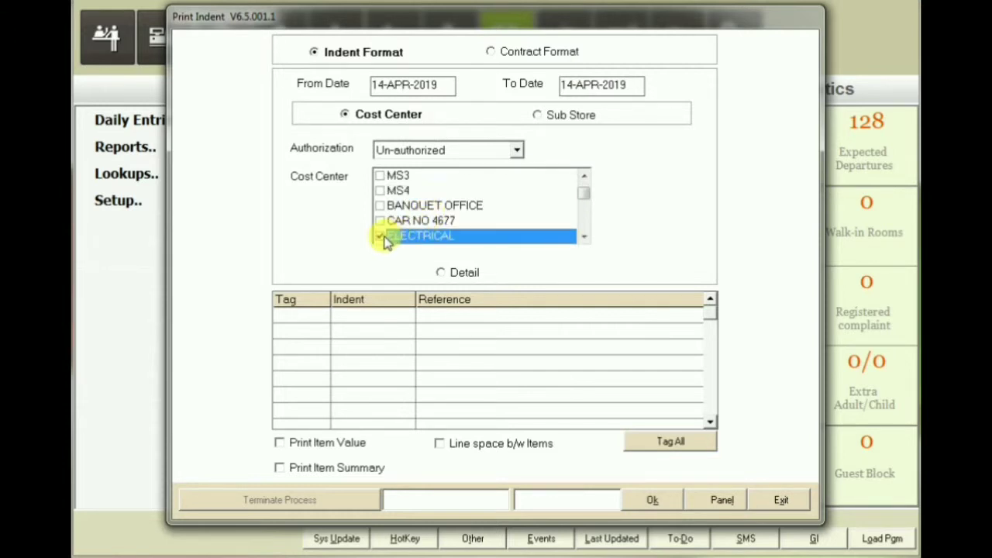
{"action": "left_click", "coordinate": [381, 237]}
{"action": "key", "text": "Tab"}
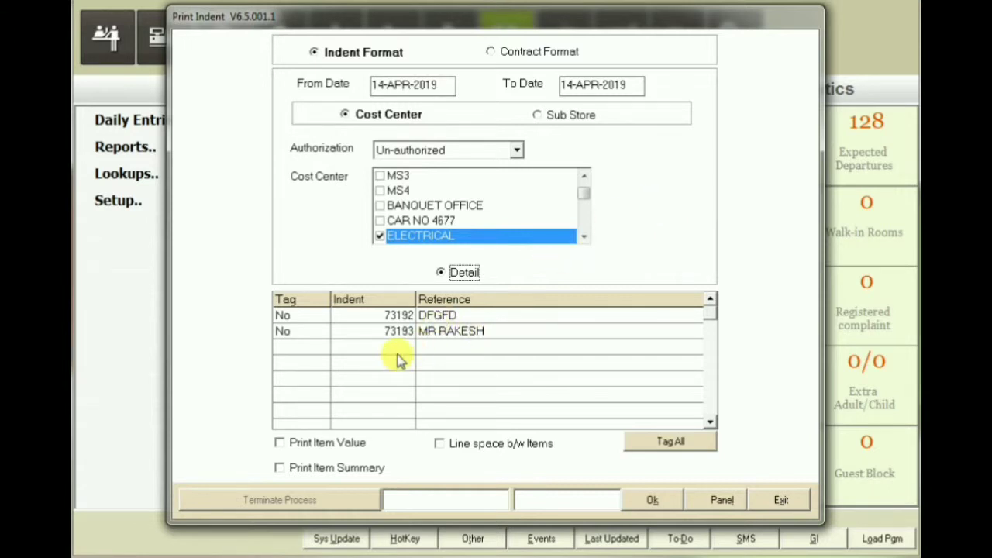
- Tag the newly saved indent for printing, enable Print Item Value, and bring up the report output settings
{"action": "double_click", "coordinate": [448, 338]}
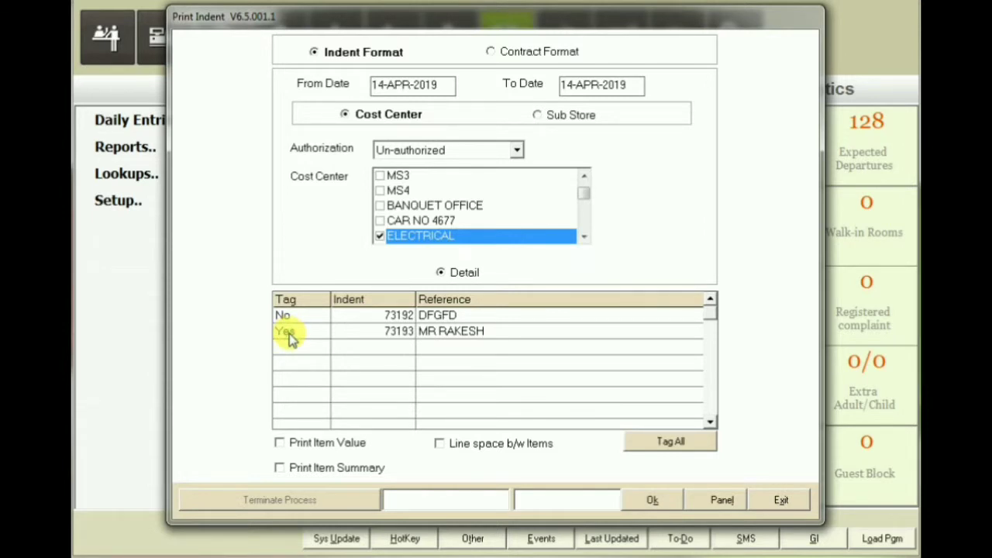
{"action": "key", "text": "Return"}
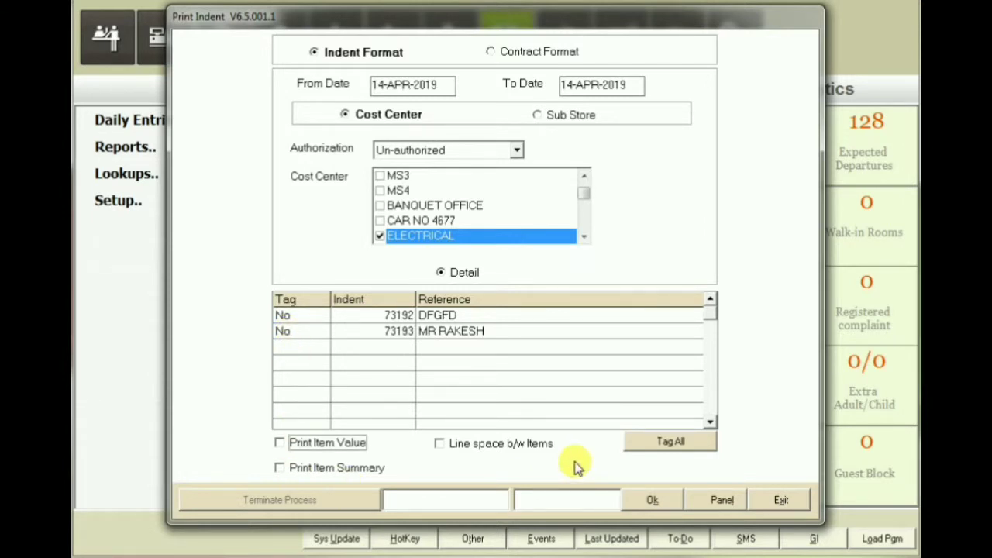
{"action": "left_click", "coordinate": [283, 330]}
{"action": "left_click", "coordinate": [279, 444]}
{"action": "left_click", "coordinate": [653, 502]}
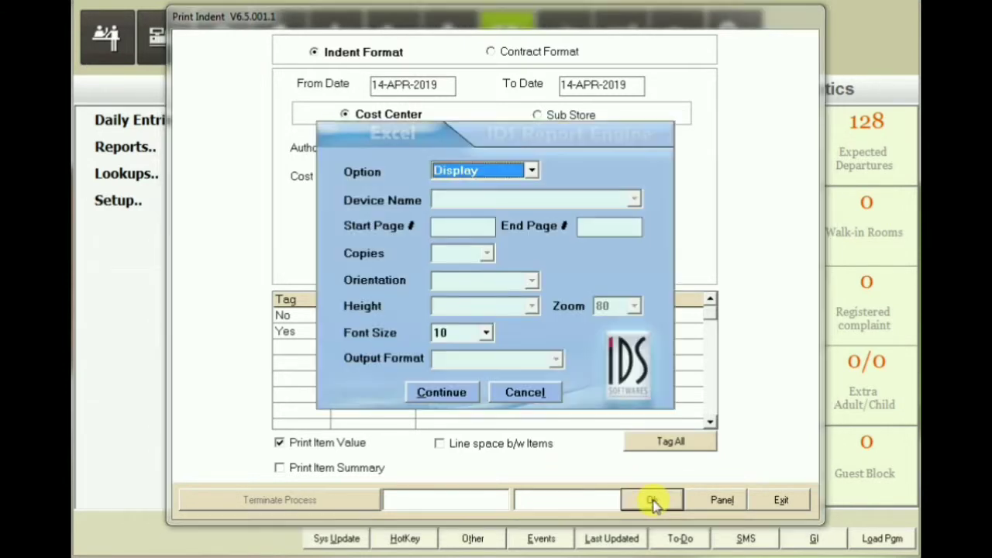
- Switch the report output option to Print and review the available printer devices
{"action": "left_click", "coordinate": [531, 171]}
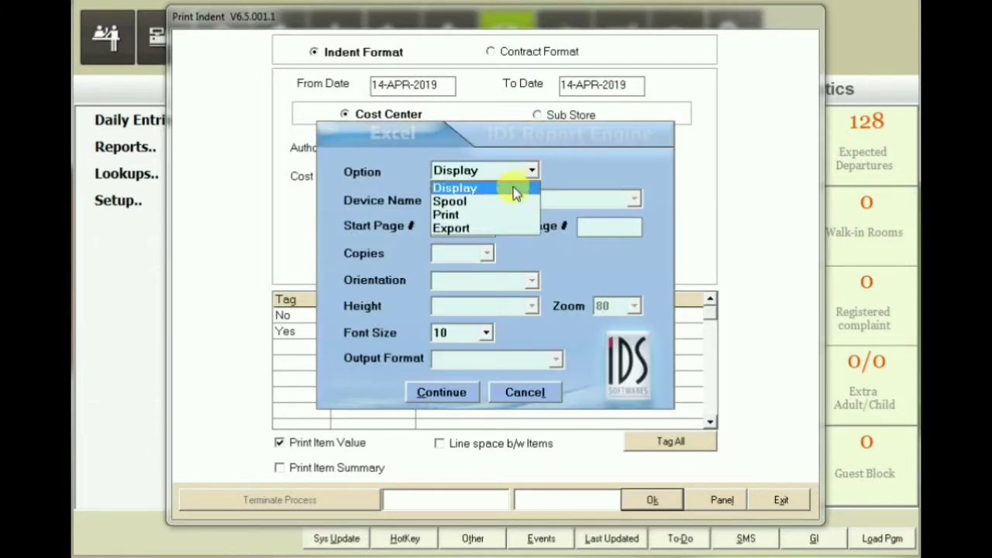
{"action": "left_click", "coordinate": [482, 213]}
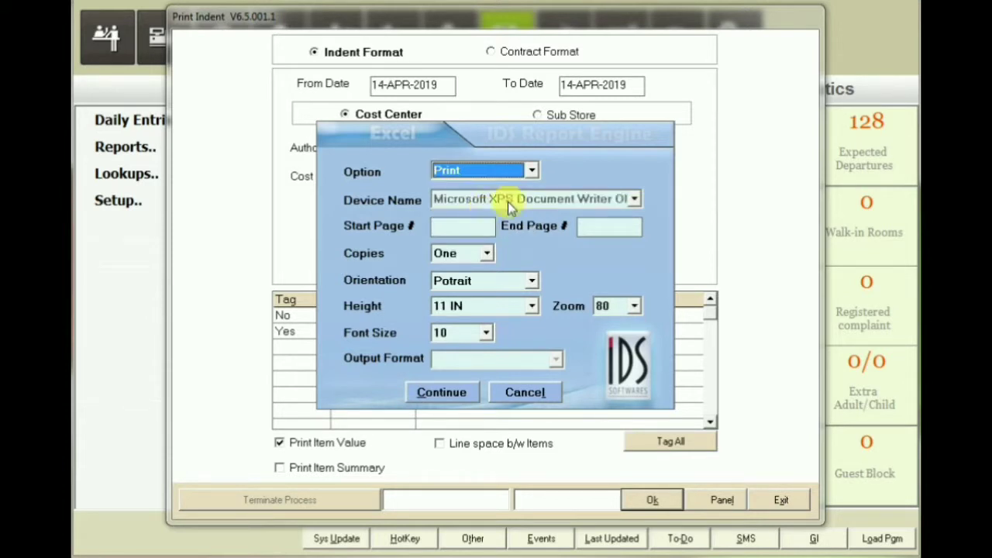
{"action": "left_click", "coordinate": [635, 199]}
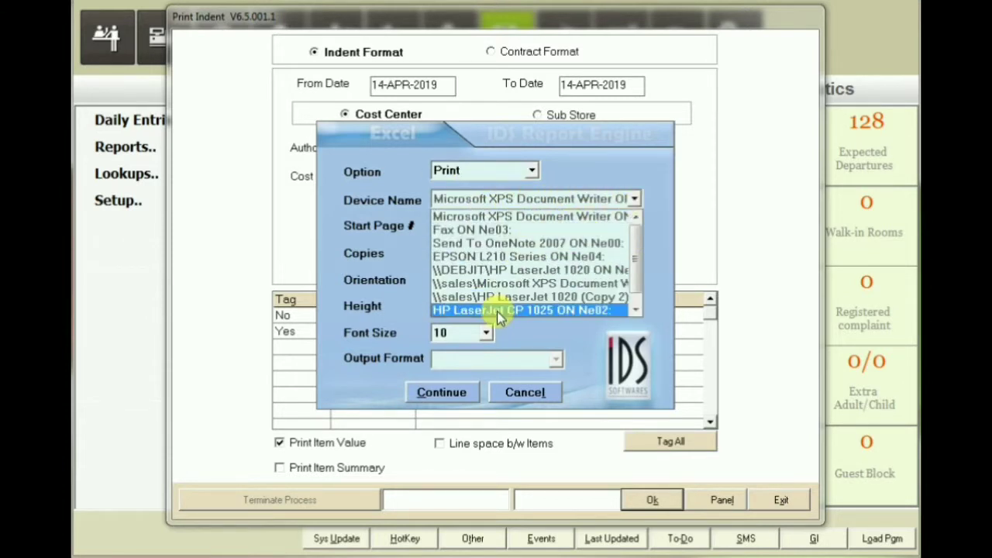
{"action": "left_click", "coordinate": [568, 173]}
{"action": "left_click", "coordinate": [531, 171]}
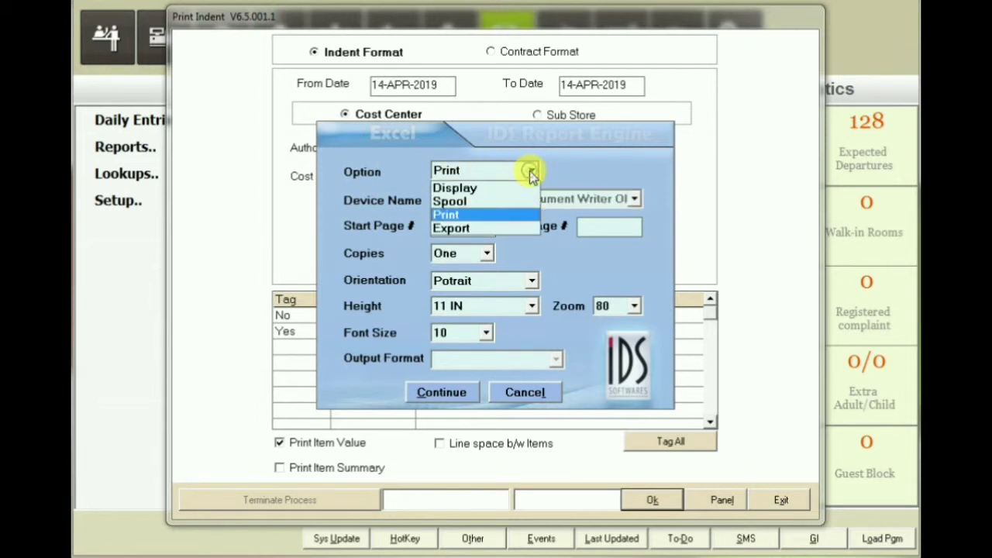
{"action": "left_click", "coordinate": [531, 170]}
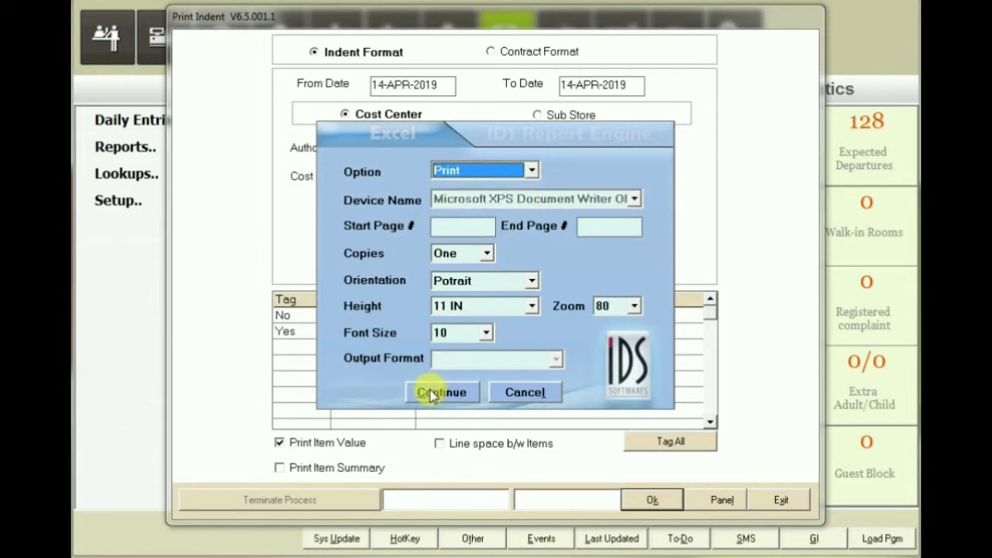
- Set the report output option to Display and generate the indent report
{"action": "left_click", "coordinate": [531, 171]}
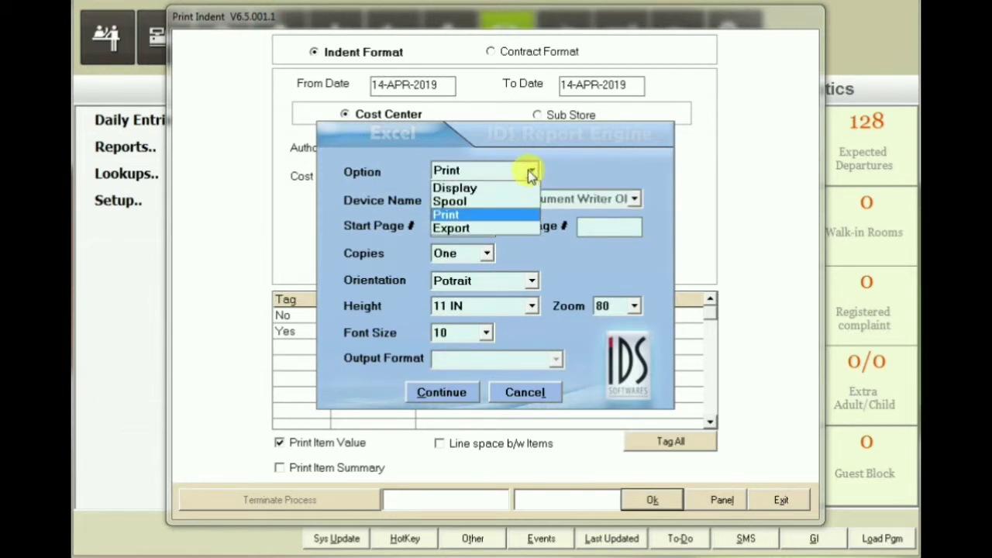
{"action": "left_click", "coordinate": [489, 188]}
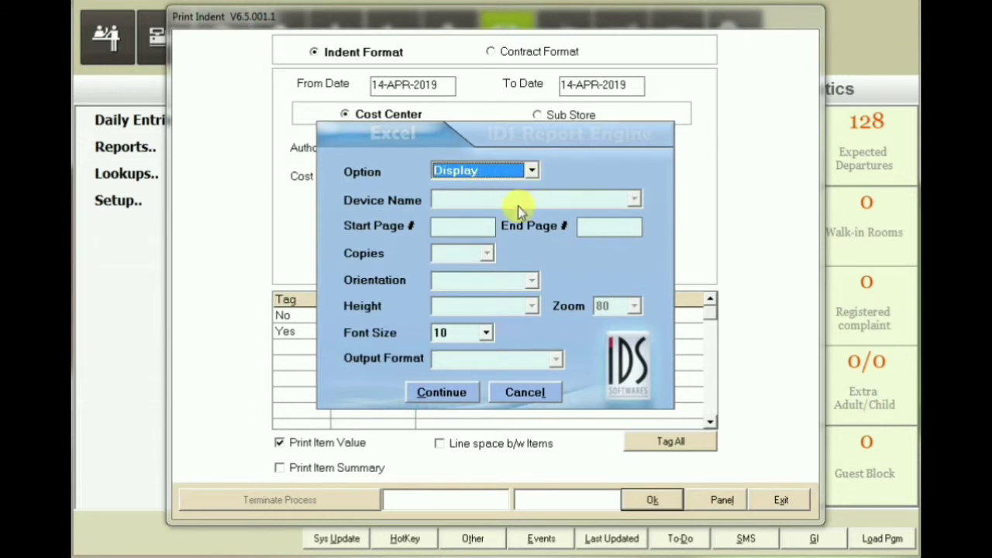
{"action": "left_click", "coordinate": [440, 394]}
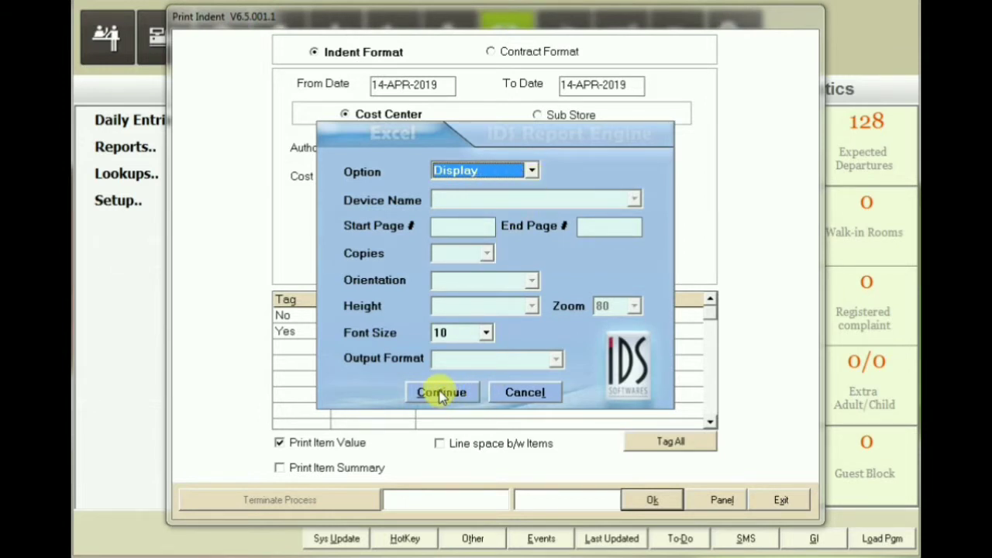
{"action": "left_click", "coordinate": [441, 394]}
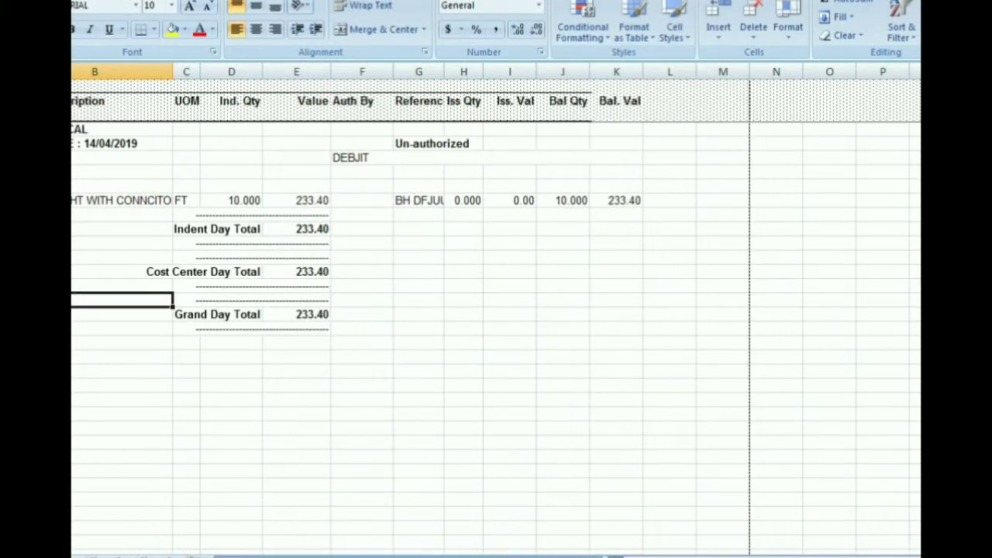
- Restore the Excel report window, then move and enlarge it to view the indent columns through Bal. Val
{"action": "key", "text": "super+Down"}
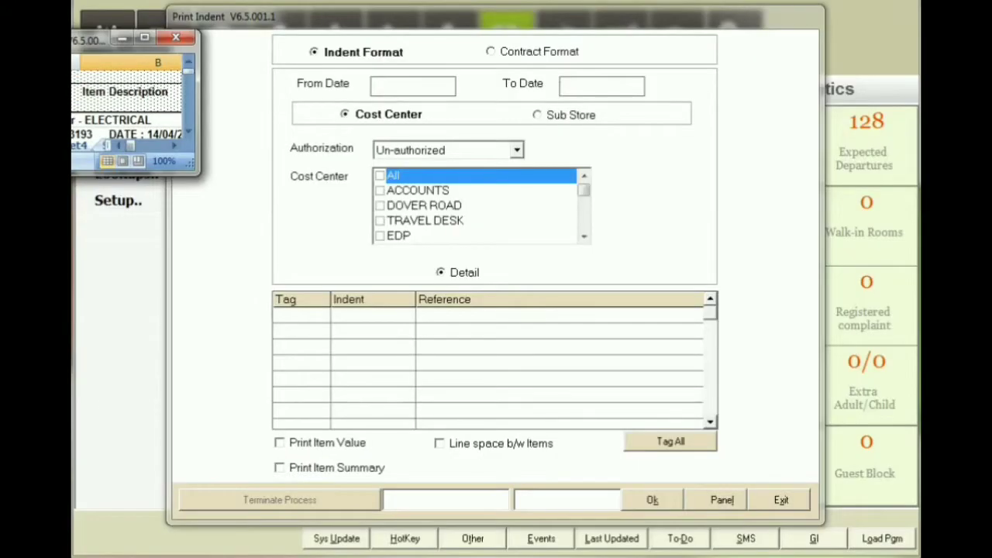
{"action": "left_click_drag", "start_coordinate": [77, 41], "coordinate": [280, 49]}
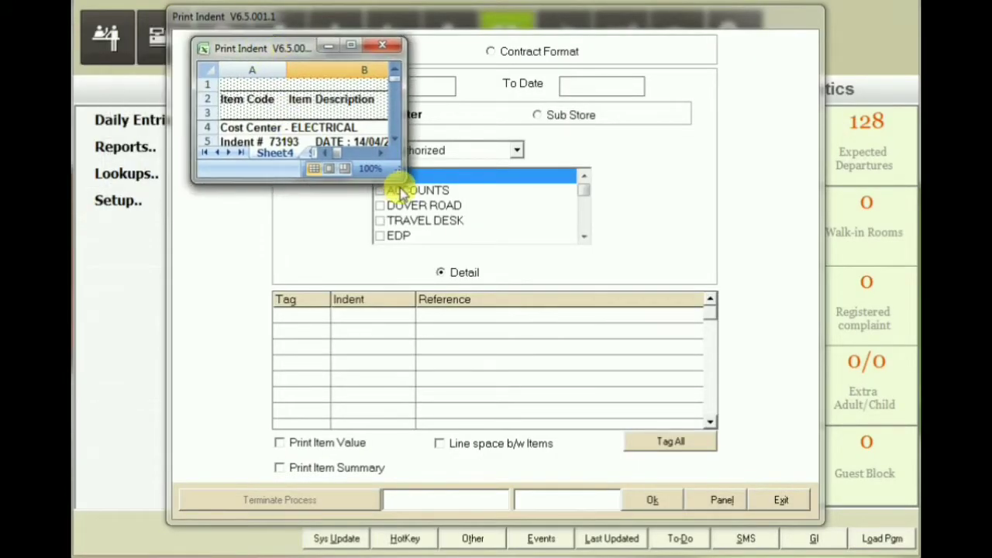
{"action": "left_click_drag", "start_coordinate": [398, 186], "coordinate": [758, 516]}
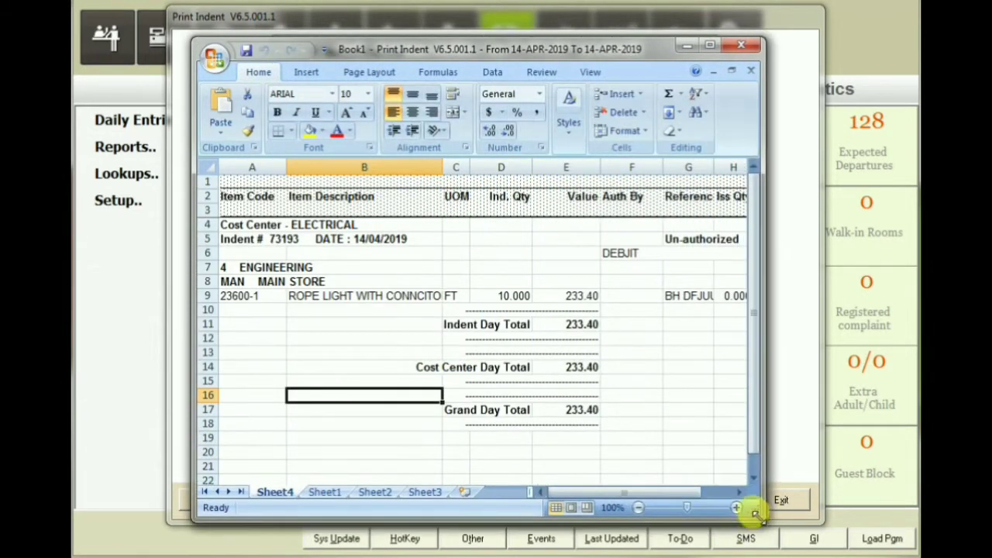
{"action": "left_click_drag", "start_coordinate": [190, 229], "coordinate": [75, 229]}
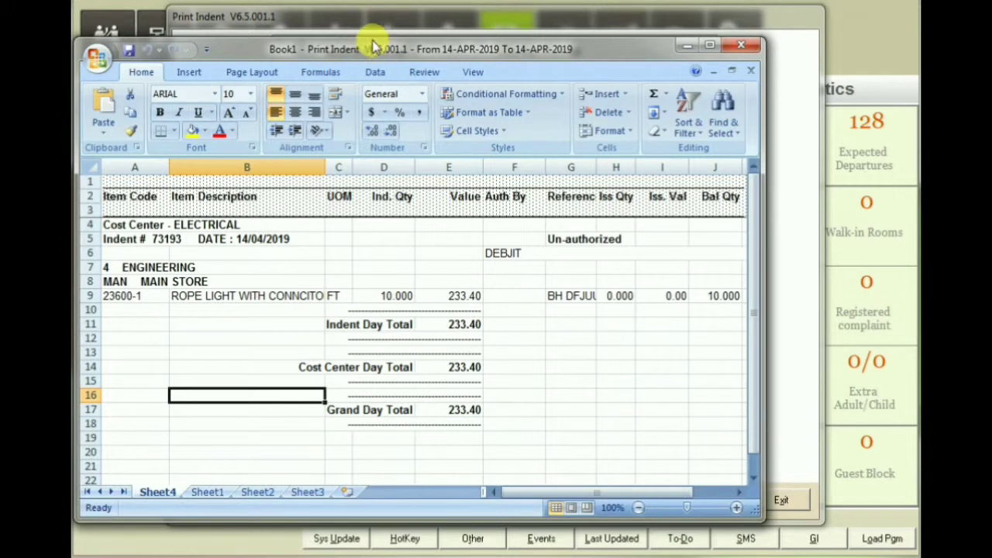
{"action": "left_click_drag", "start_coordinate": [366, 48], "coordinate": [365, 8]}
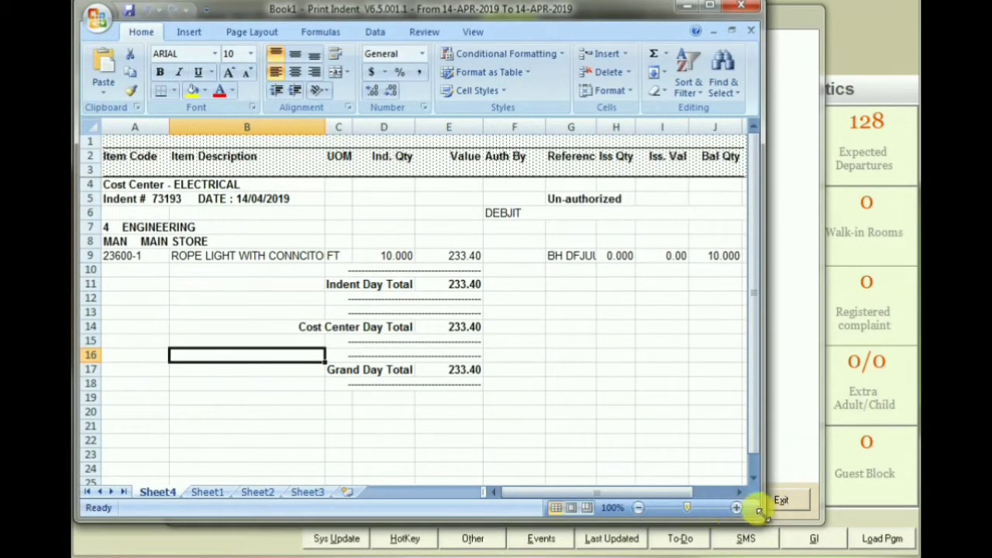
{"action": "left_click_drag", "start_coordinate": [761, 517], "coordinate": [912, 546]}
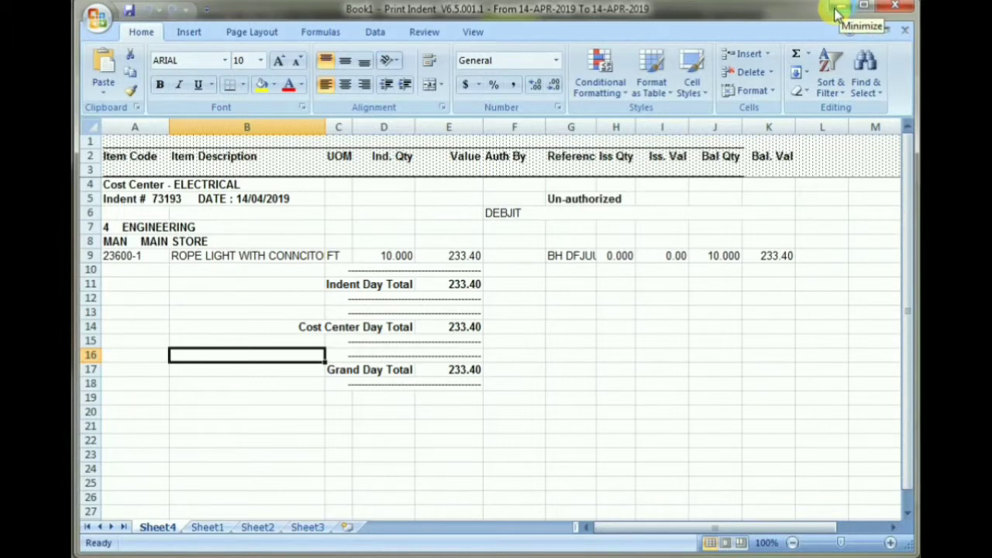
- Minimize the indent report workbook and exit the Print Indent form to the Materials Management menu
{"action": "left_click", "coordinate": [837, 14]}
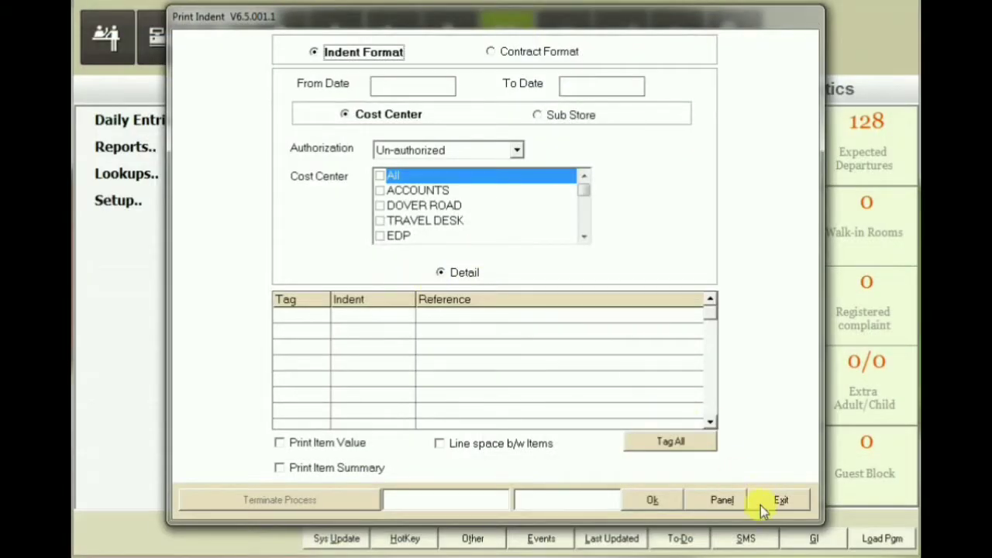
{"action": "left_click", "coordinate": [781, 498]}
{"action": "left_click", "coordinate": [493, 361]}
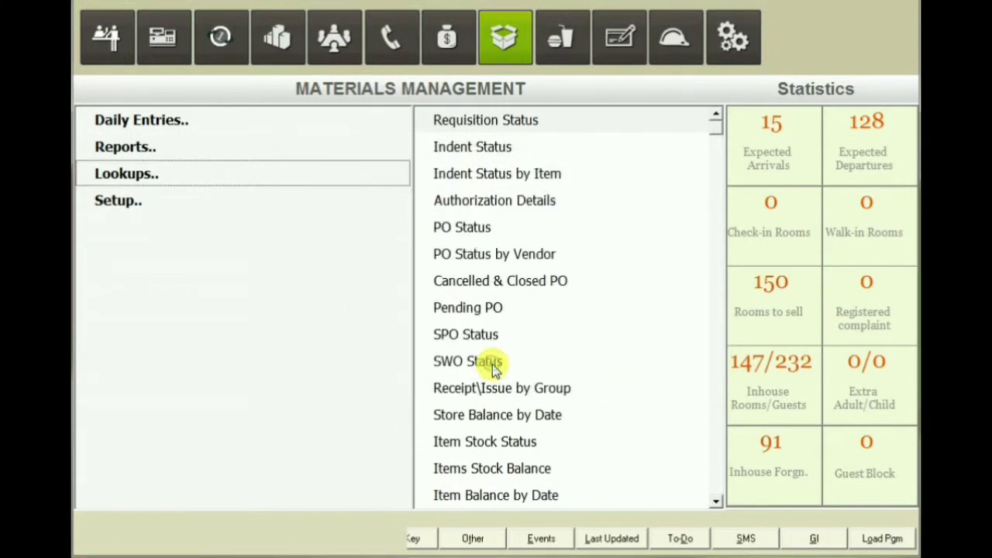